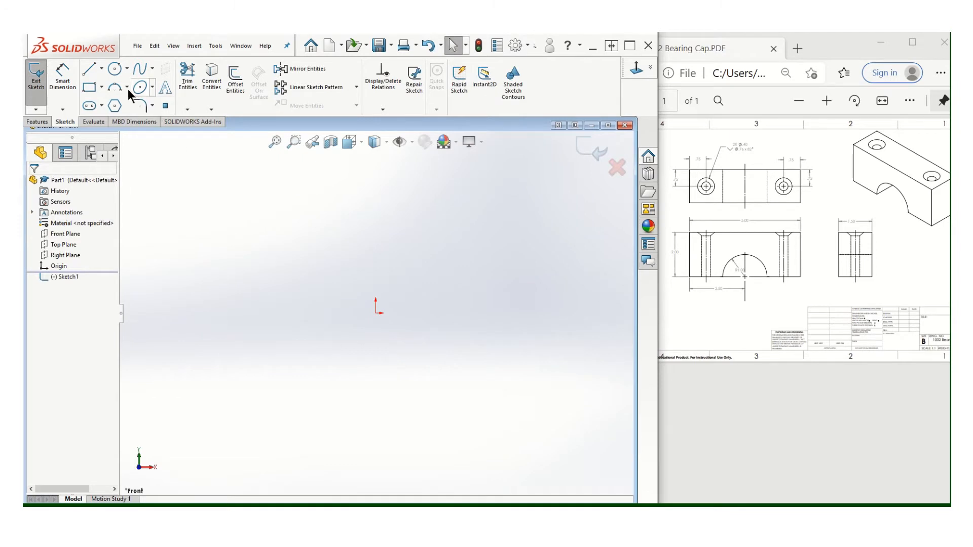
# Step: Sketch a corner rectangle about 5.39 in wide and 1.79 in high, with its lower edge level with the origin
pyautogui.click(93, 84)
pyautogui.click(226, 214)
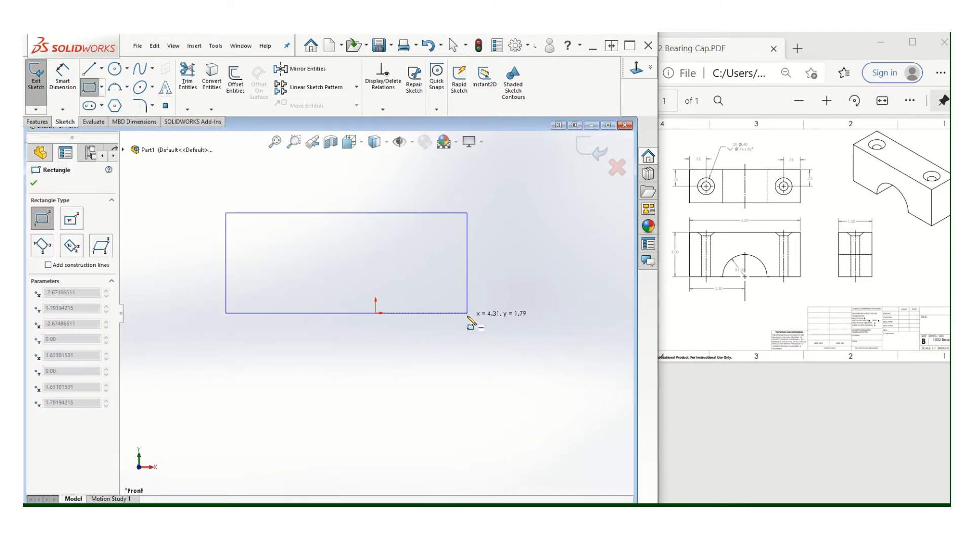
pyautogui.click(528, 313)
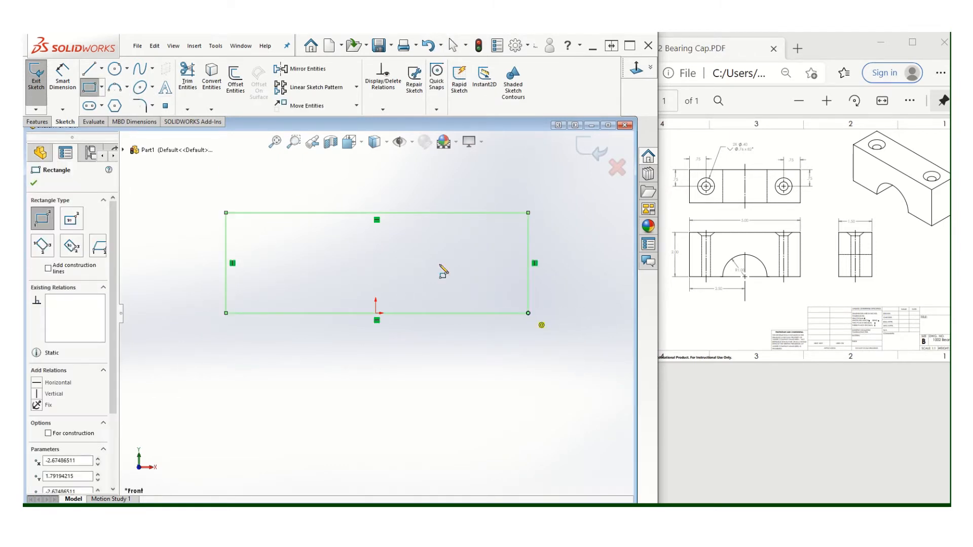
# Step: Dimension the rectangle with a width of 5 in and a height of 2 in
pyautogui.click(70, 84)
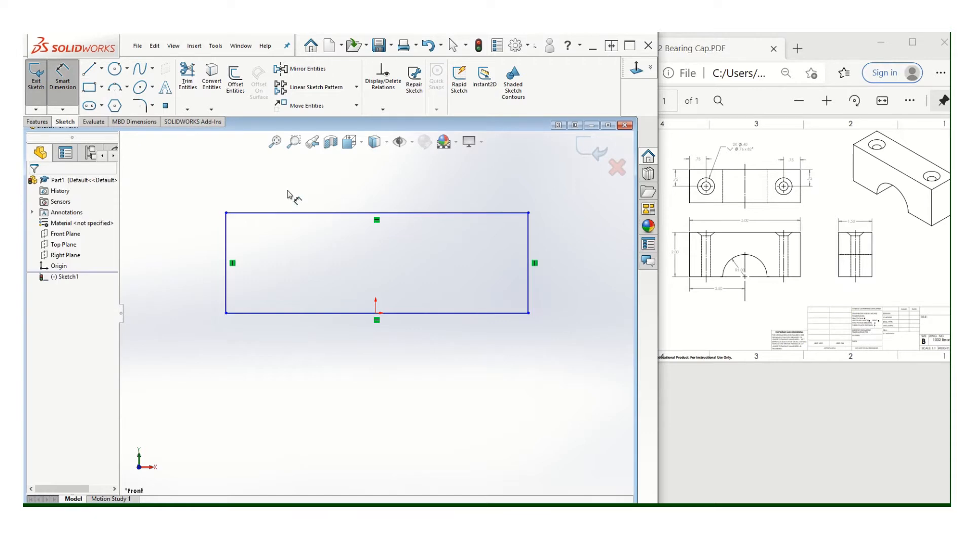
pyautogui.click(348, 212)
pyautogui.click(369, 171)
pyautogui.write('5')
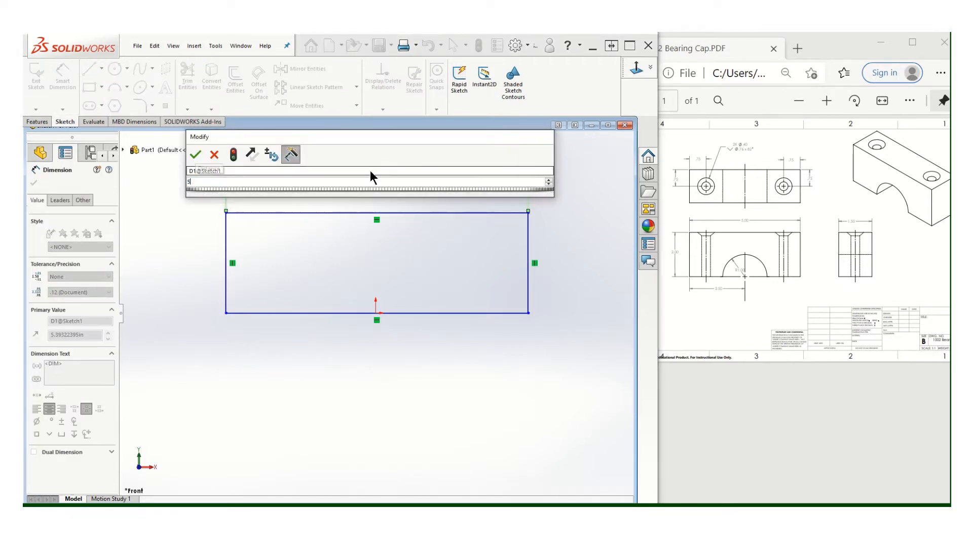
pyautogui.press('Return')
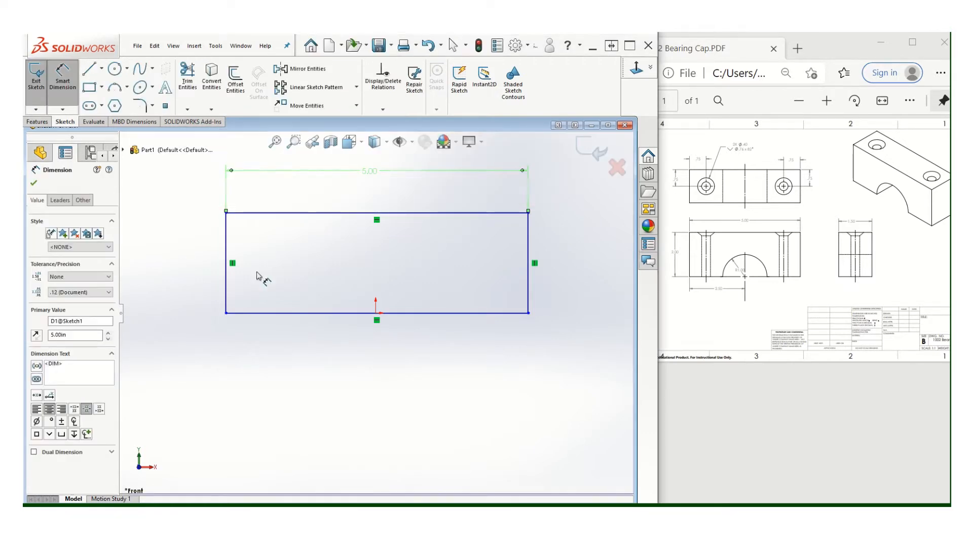
pyautogui.click(227, 264)
pyautogui.click(198, 263)
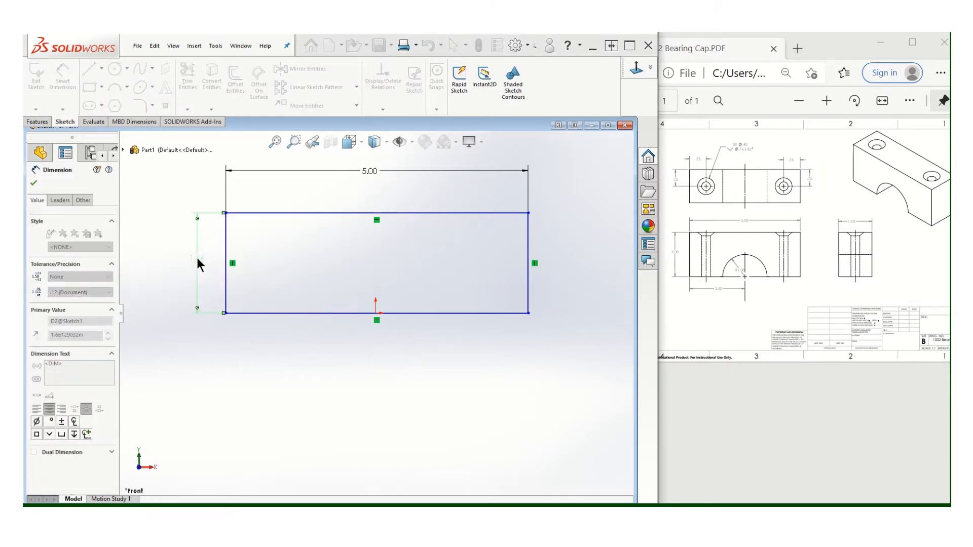
pyautogui.write('2')
pyautogui.press('Return')
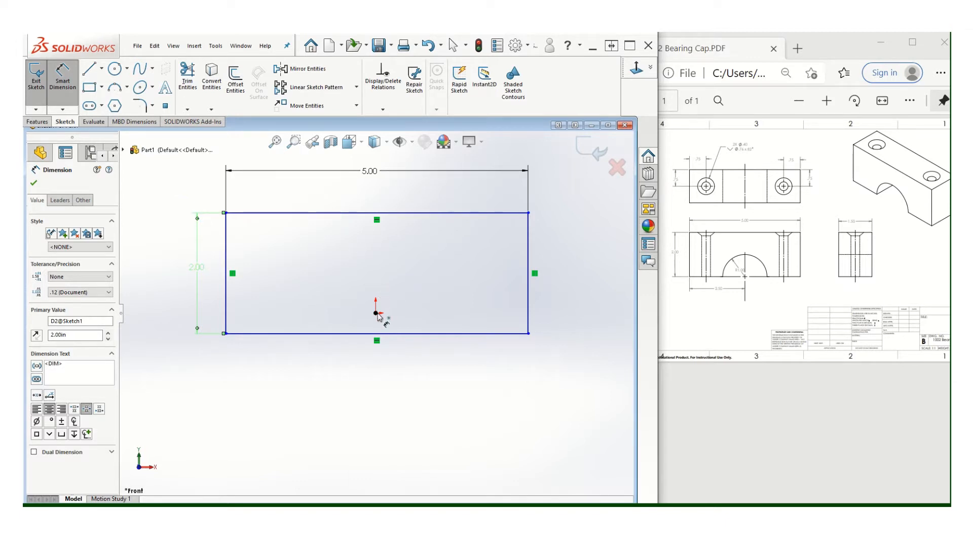
# Step: Dimension the horizontal distance from the origin to the rectangle's right edge as 2.5 in
pyautogui.click(70, 92)
pyautogui.click(70, 93)
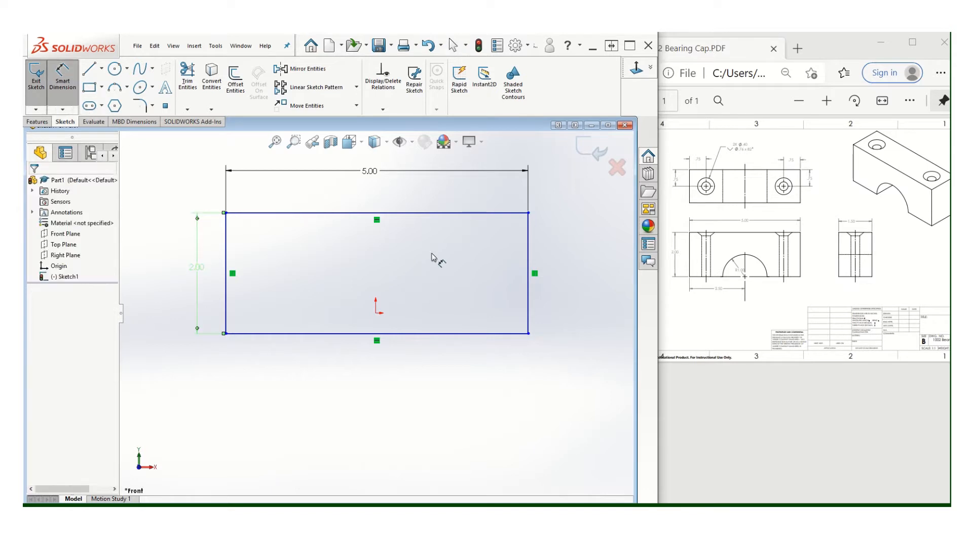
pyautogui.click(530, 273)
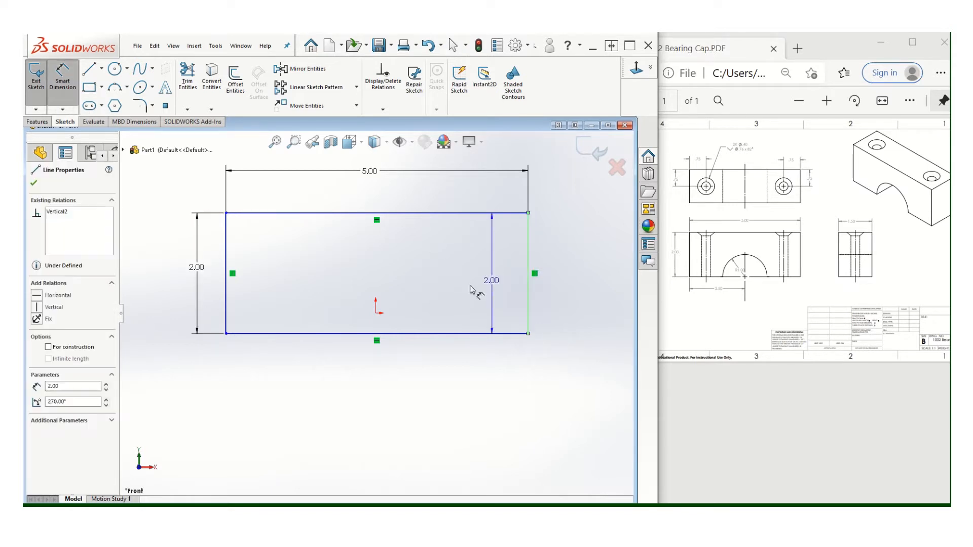
pyautogui.click(375, 313)
pyautogui.click(451, 199)
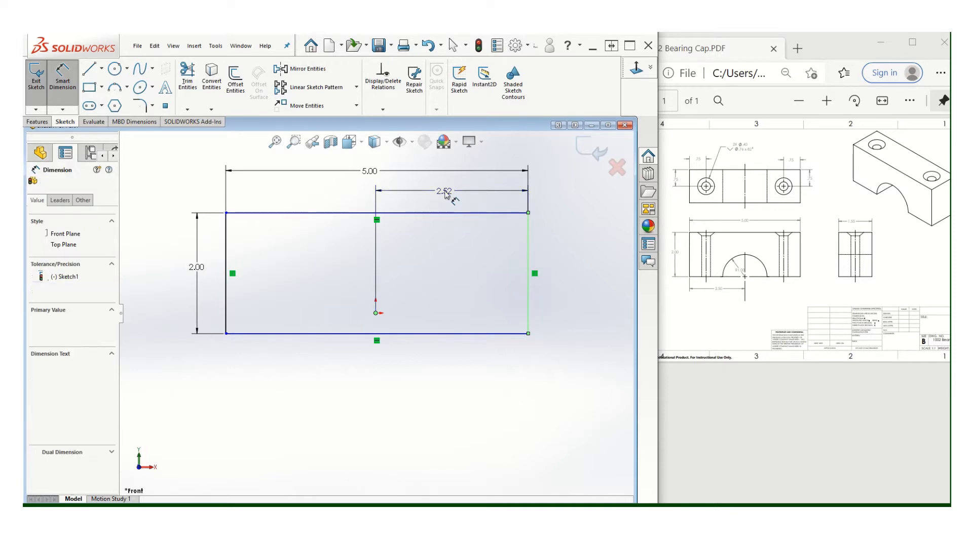
pyautogui.write('2.5')
pyautogui.press('Return')
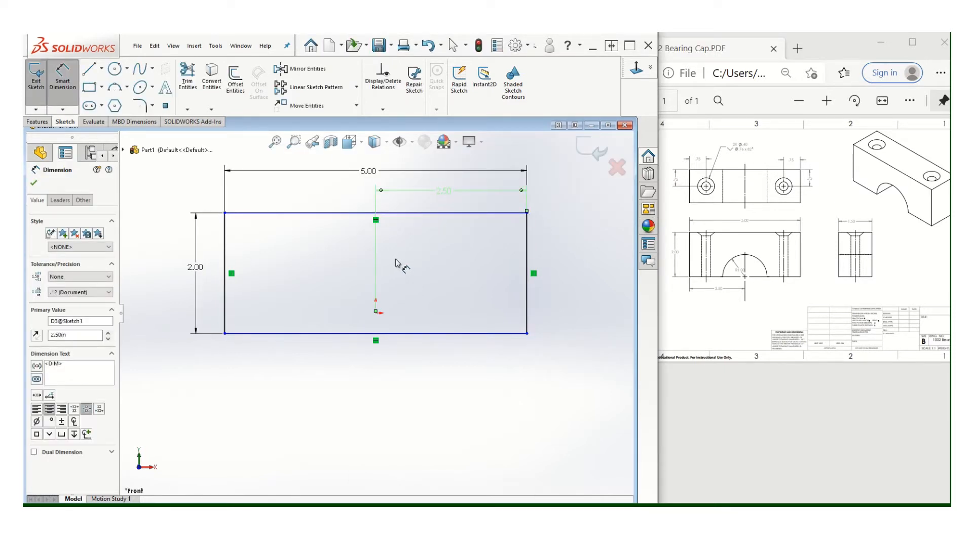
# Step: Dimension the vertical distance from the origin to the rectangle's top edge as 2 in
pyautogui.click(348, 213)
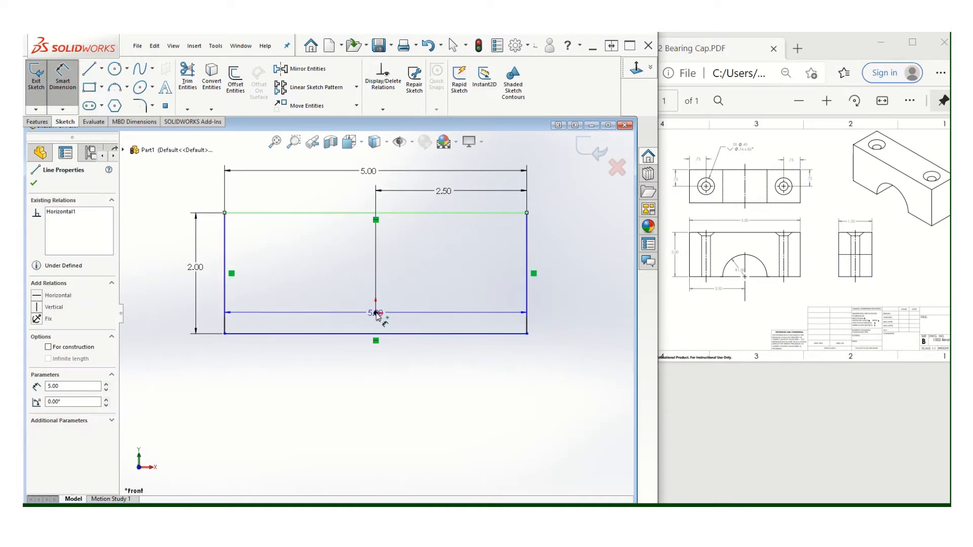
pyautogui.click(376, 313)
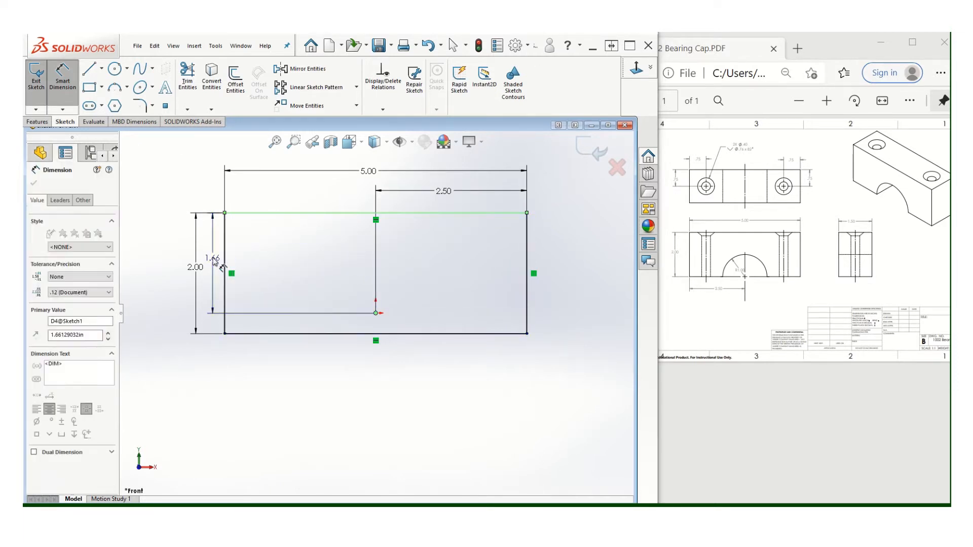
pyautogui.click(212, 257)
pyautogui.write('2')
pyautogui.press('Return')
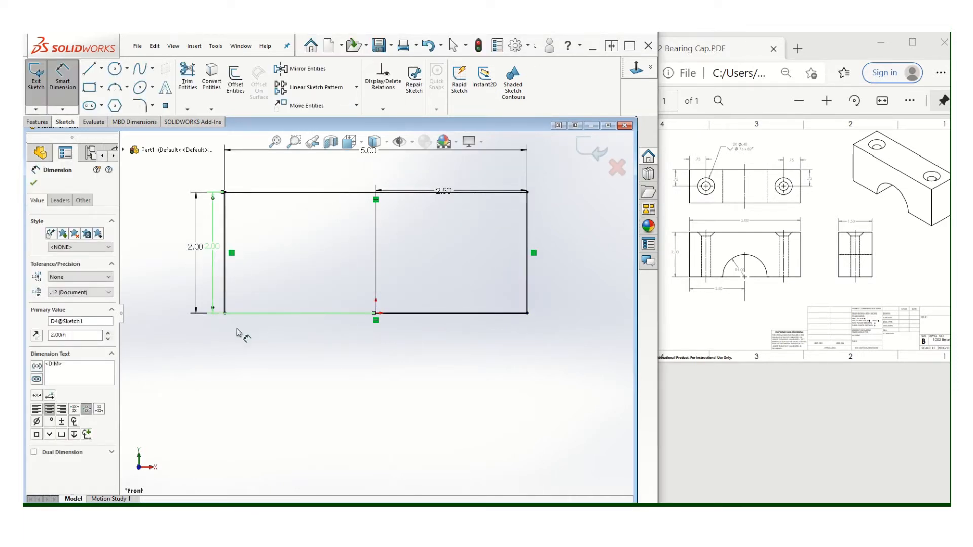
pyautogui.click(211, 337)
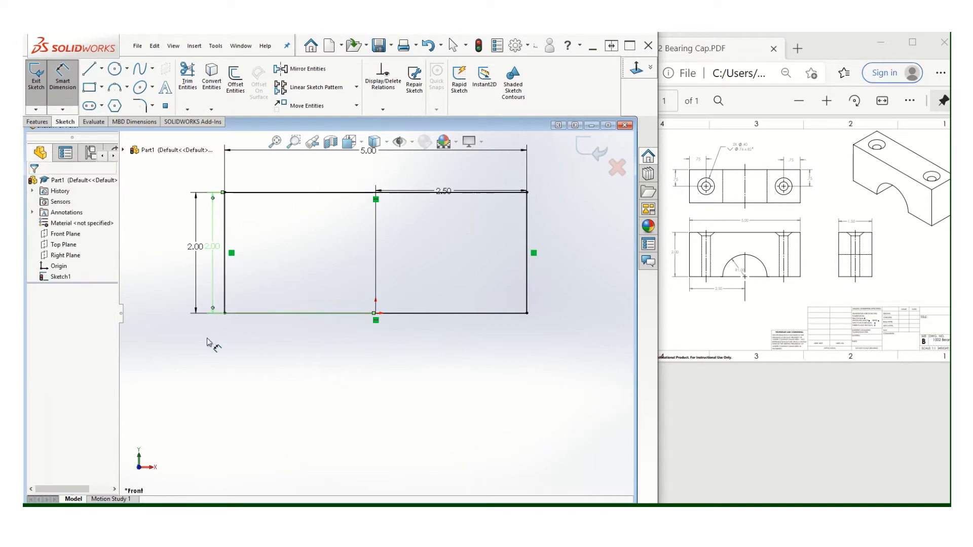
# Step: Move the 2.50 dimension clear of the rectangle, between its top edge and the overall width dimension
pyautogui.click(449, 192)
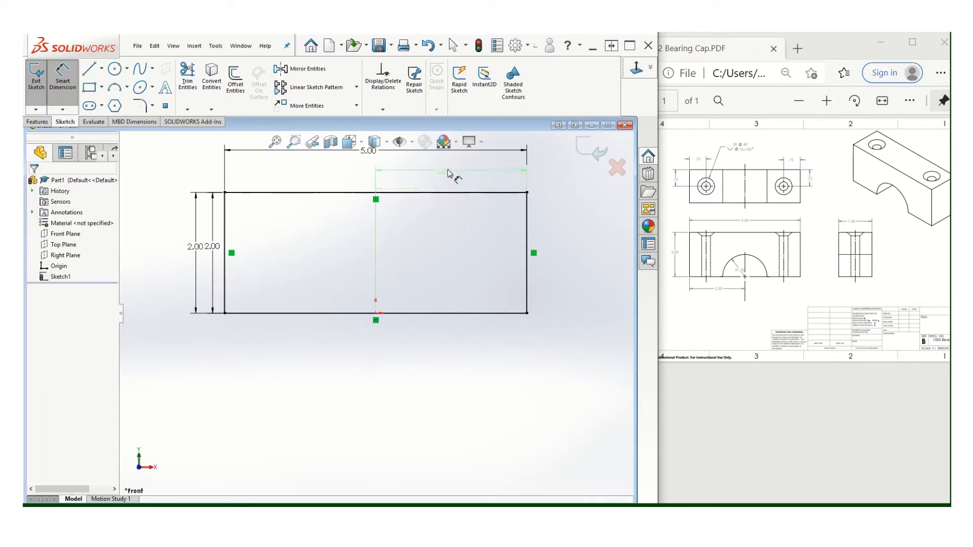
pyautogui.click(448, 173)
pyautogui.click(306, 339)
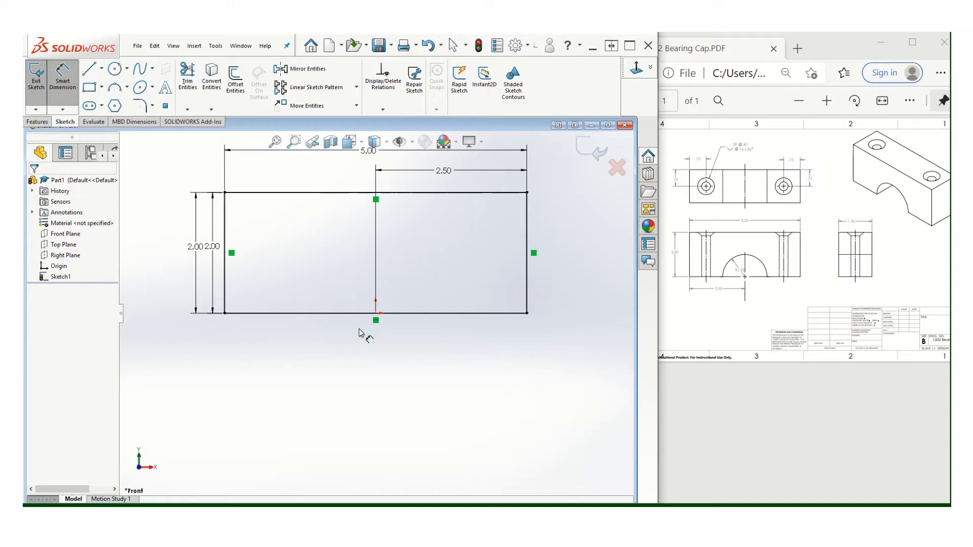
# Step: Examine the existing relations and the relations that can be added for the rectangle's left edge
pyautogui.click(383, 110)
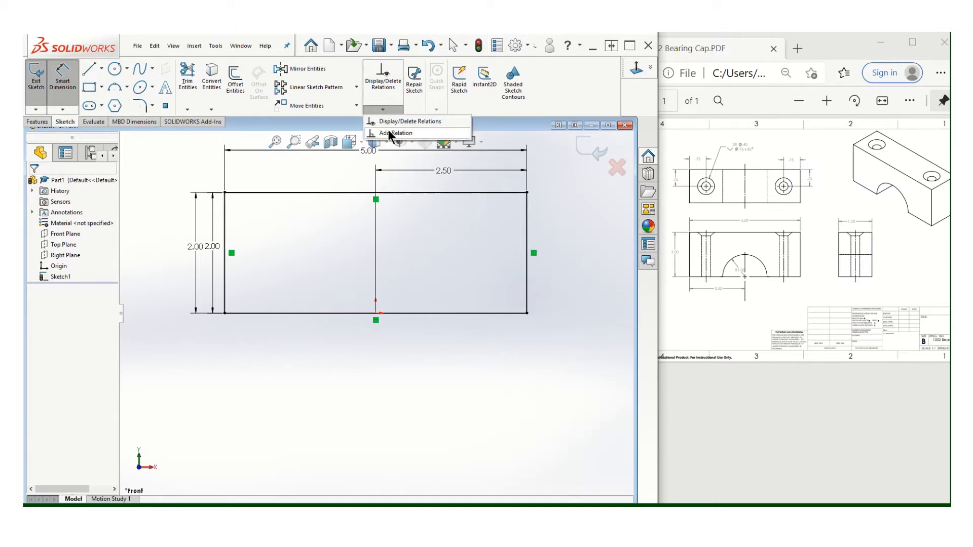
pyautogui.click(393, 133)
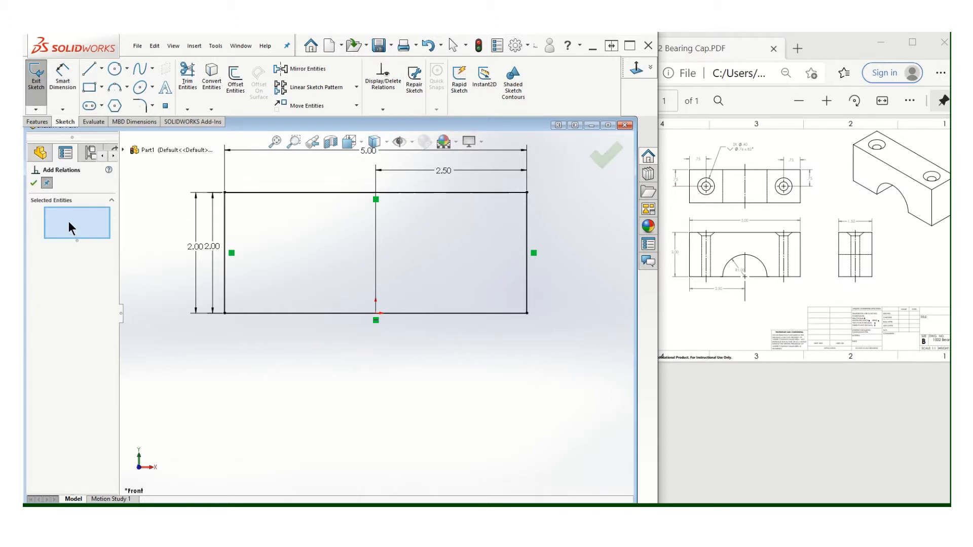
pyautogui.click(225, 225)
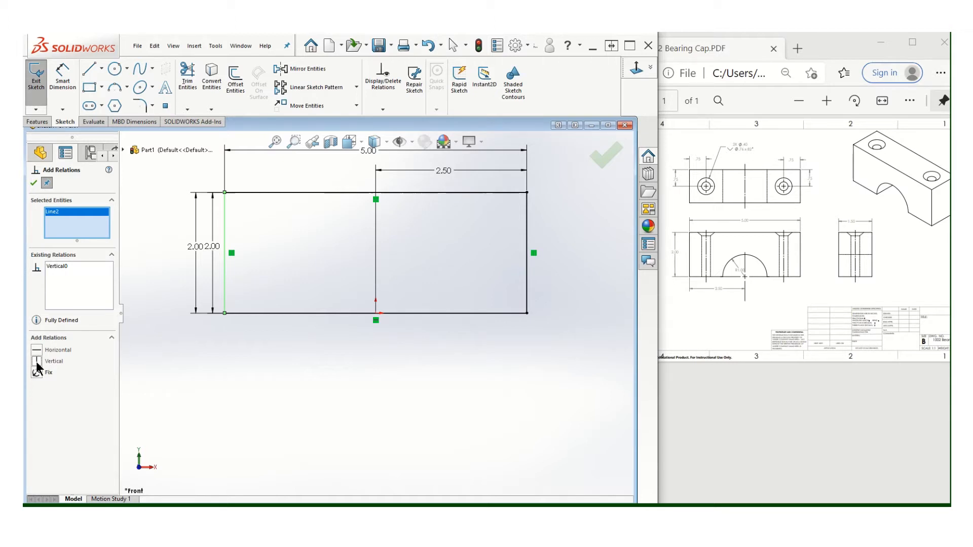
pyautogui.click(33, 183)
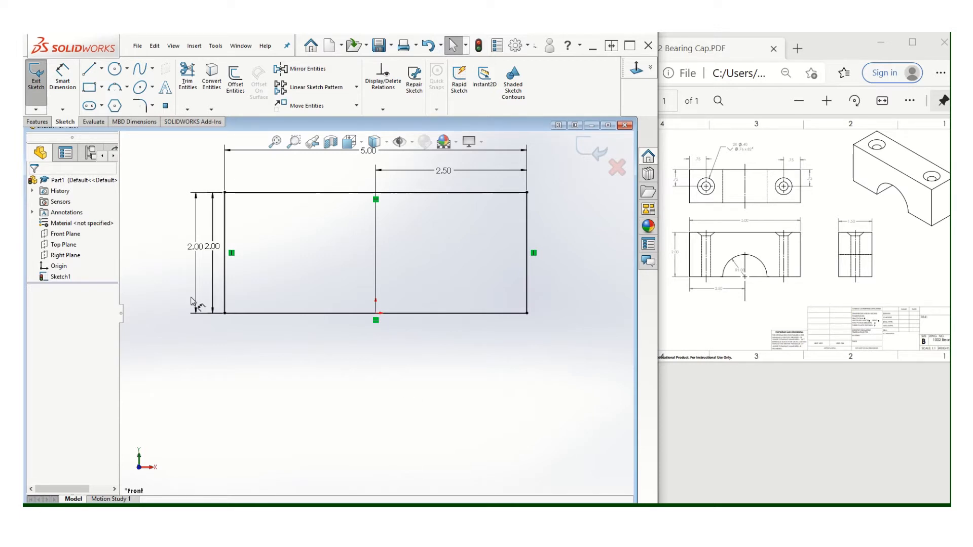
# Step: Sketch a circle centred on the origin with a radius of 1 in
pyautogui.click(114, 68)
pyautogui.click(376, 313)
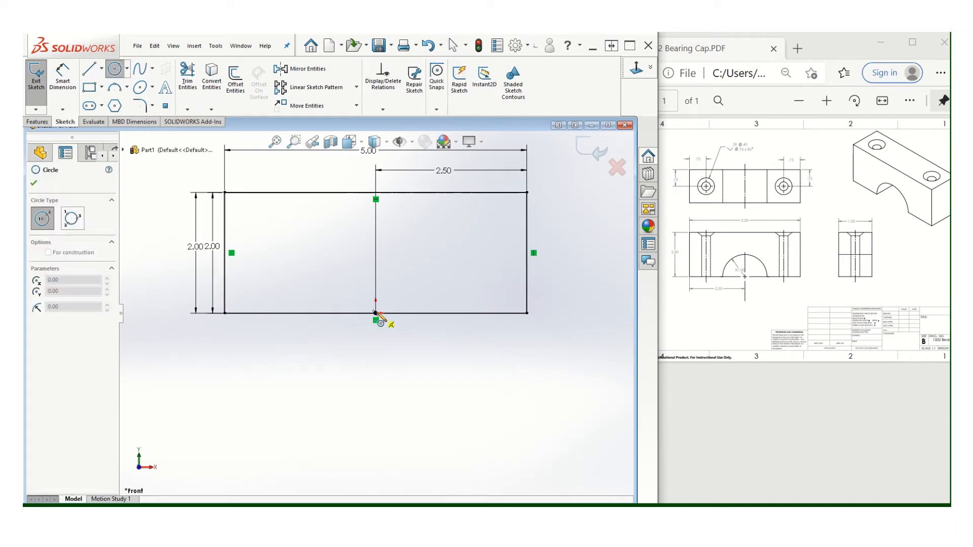
pyautogui.click(431, 287)
pyautogui.write('1')
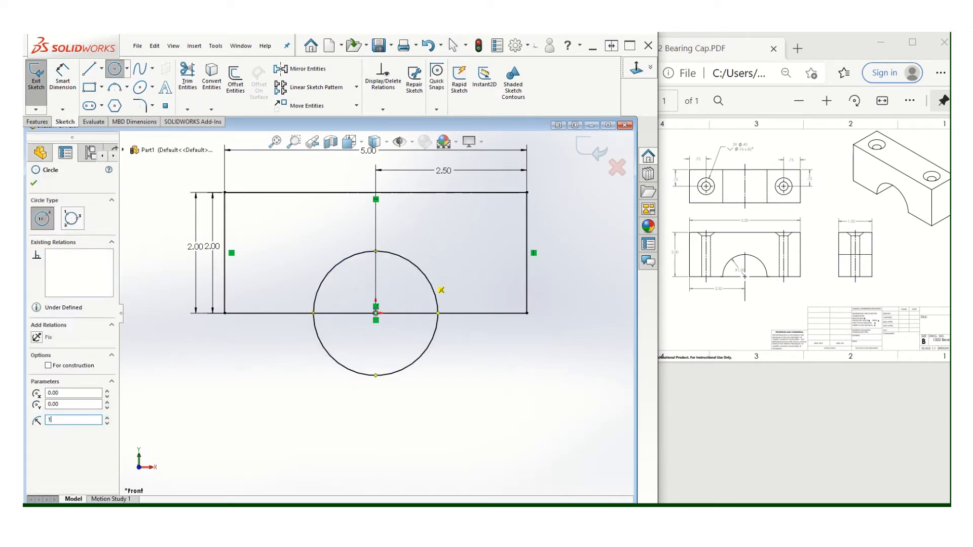
pyautogui.press('Return')
# Step: Power-trim the lower half of the circle and the rectangle's bottom edge inside it, leaving a semicircular cutout
pyautogui.click(187, 75)
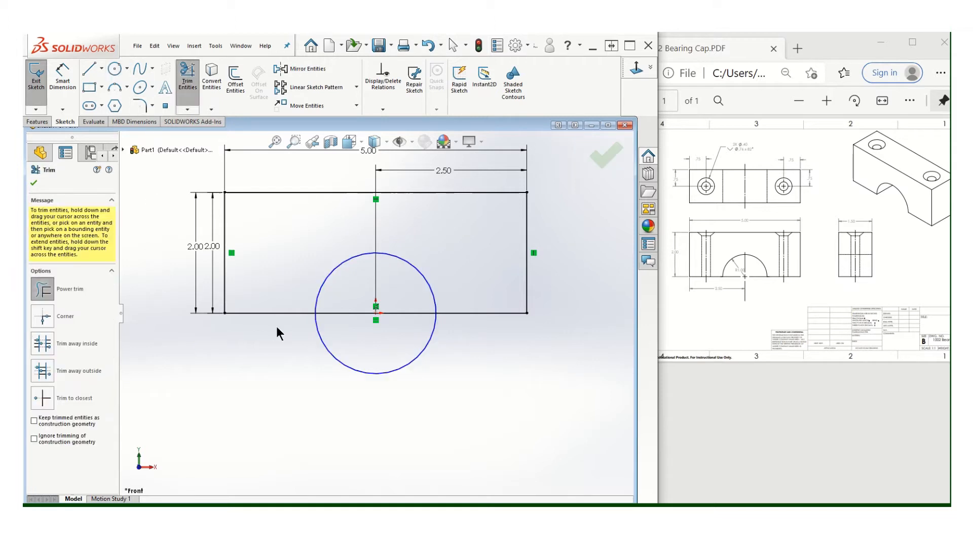
pyautogui.moveTo(276, 331)
pyautogui.mouseDown()
pyautogui.moveTo(321, 373)
pyautogui.moveTo(347, 302)
pyautogui.mouseUp()
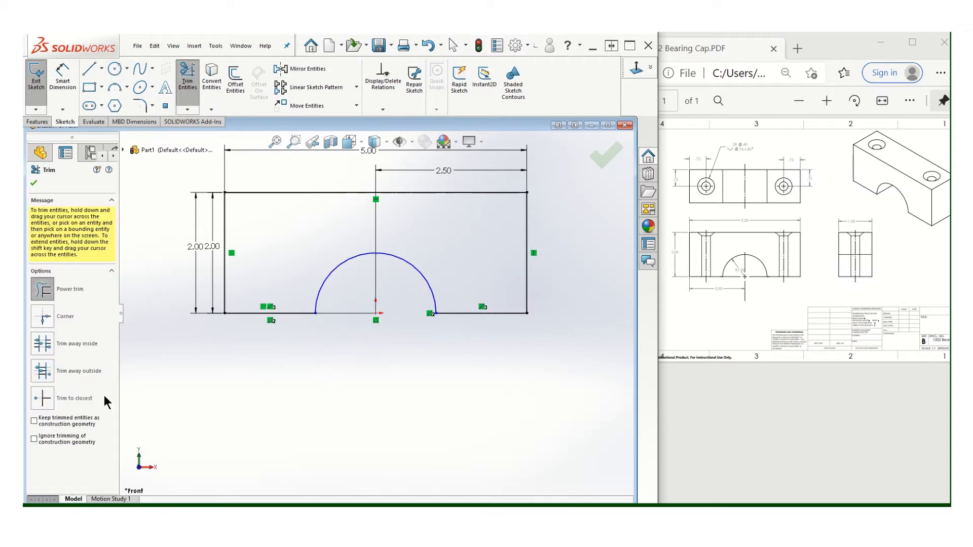
pyautogui.click(34, 182)
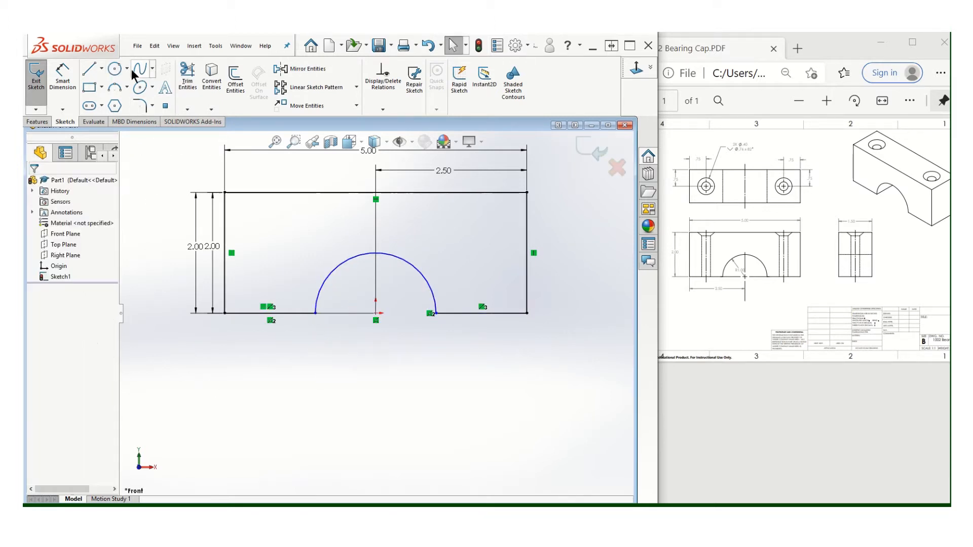
pyautogui.click(62, 76)
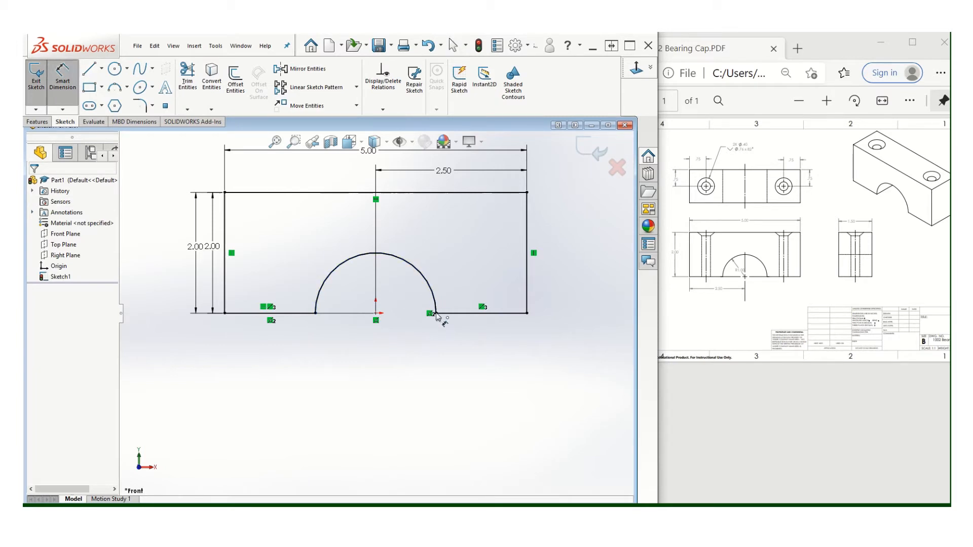
pyautogui.click(527, 306)
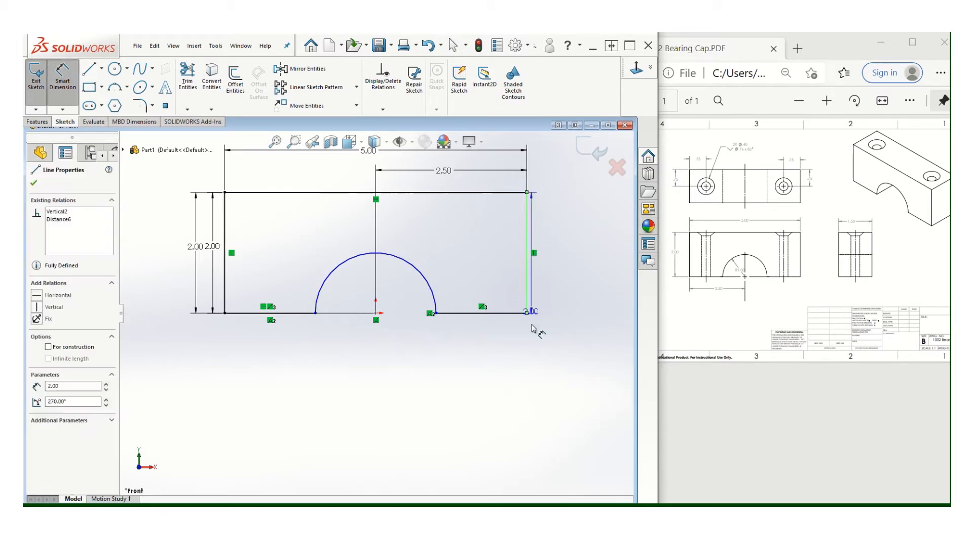
pyautogui.click(376, 313)
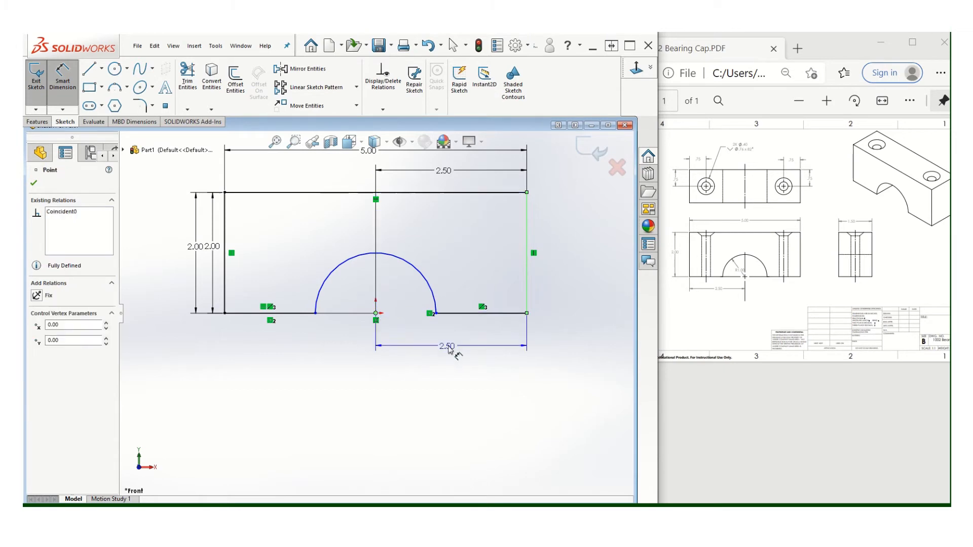
pyautogui.click(449, 352)
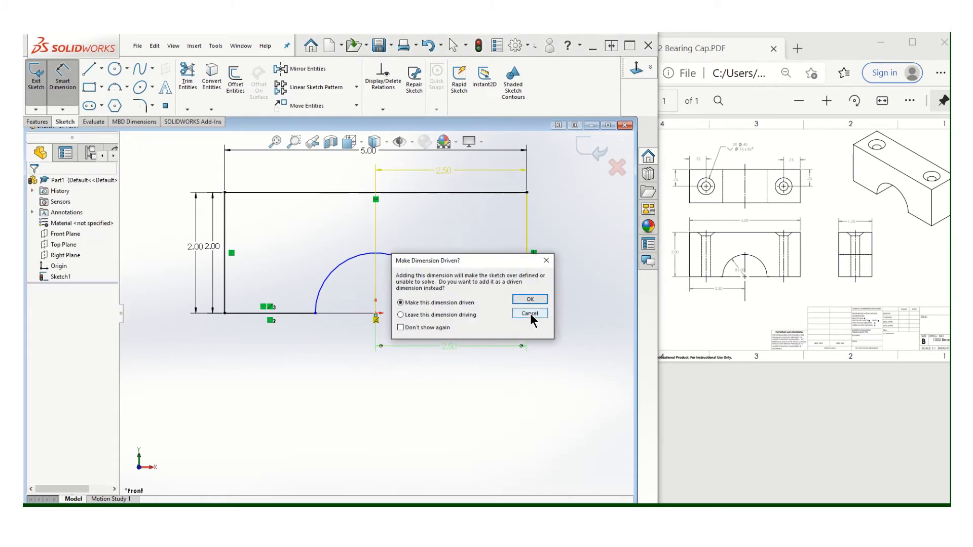
pyautogui.click(543, 314)
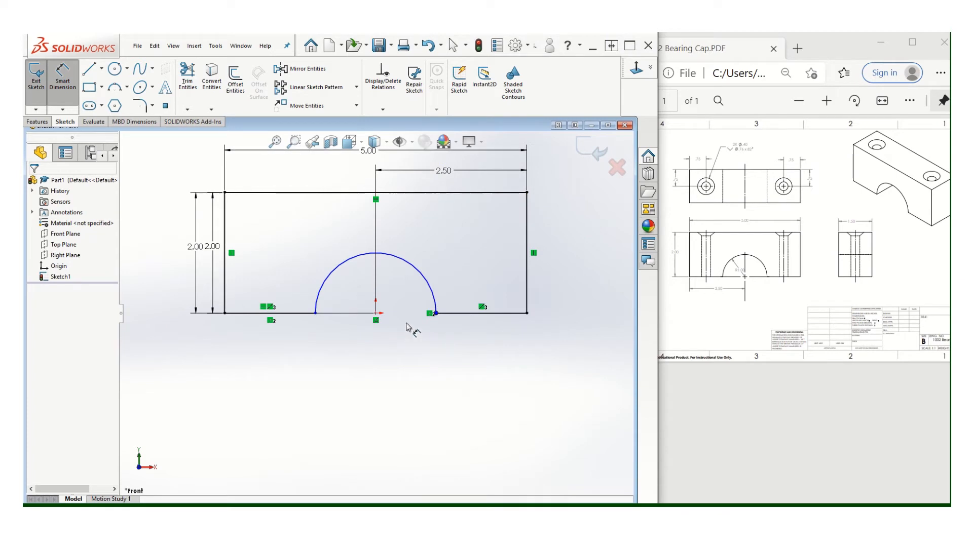
# Step: Try to fully define all entities in the sketch automatically with relations and dimensions
pyautogui.click(384, 112)
pyautogui.click(390, 147)
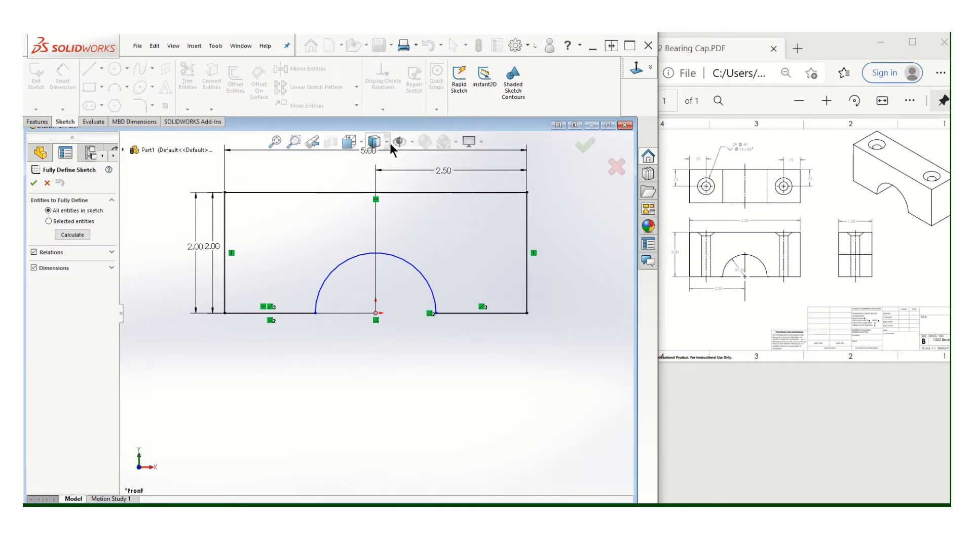
pyautogui.click(33, 183)
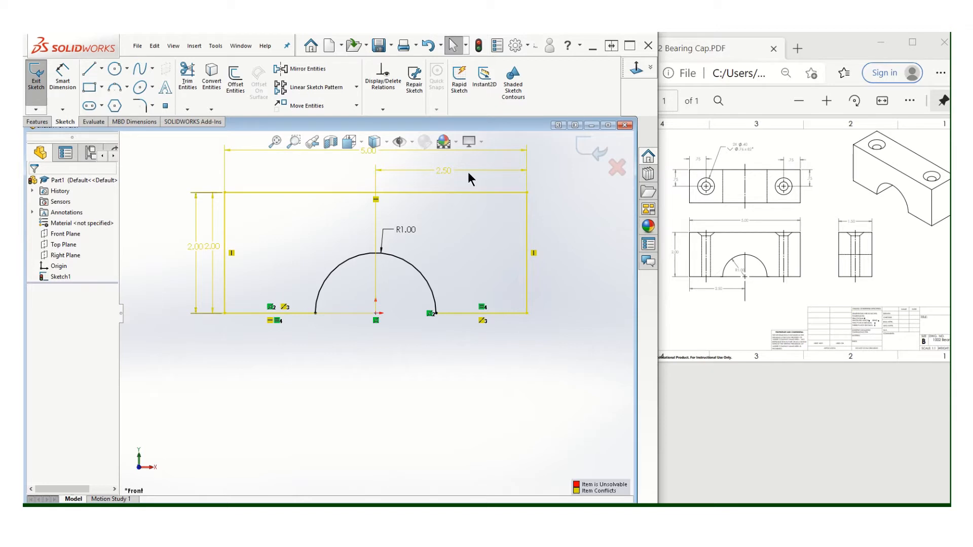
# Step: Exit the sketch and discard all changes made to it
pyautogui.click(618, 172)
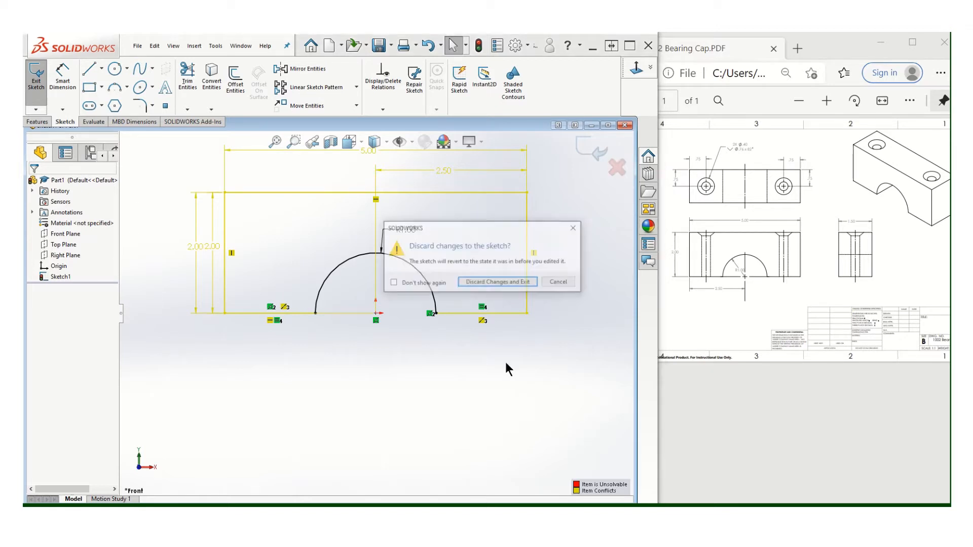
pyautogui.click(541, 282)
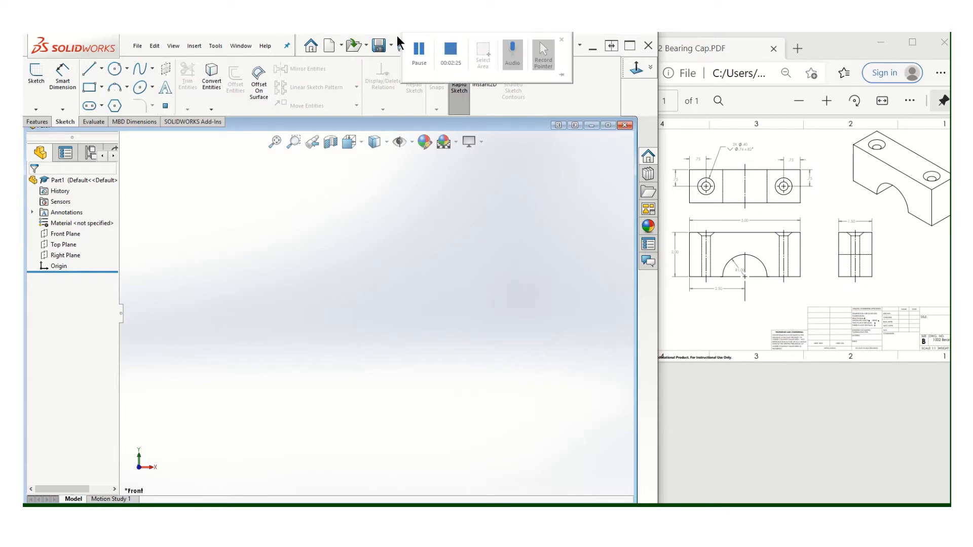
# Step: Undo the discarding of the sketch and dimension the semicircular cutout with a 1.00 in radius
pyautogui.click(426, 47)
pyautogui.scroll(-1, 412, 325)
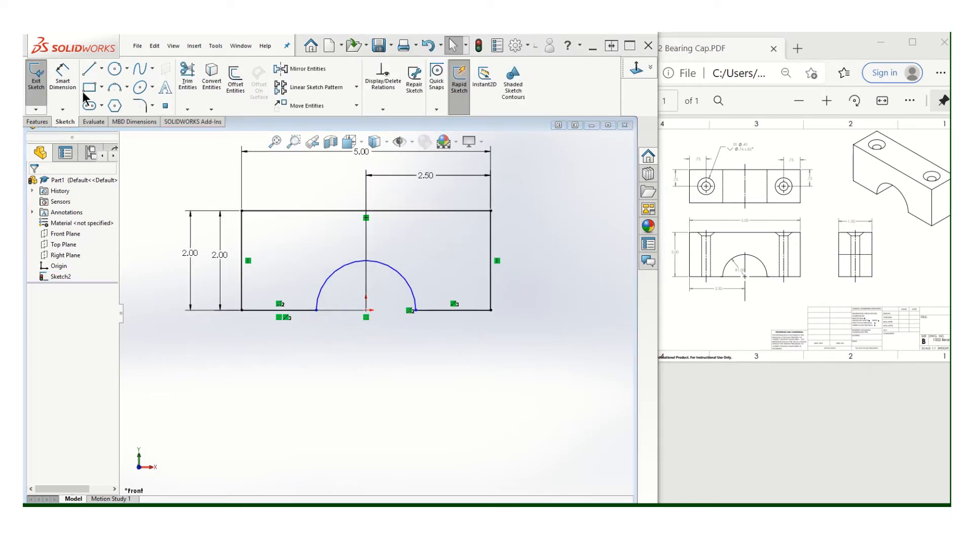
pyautogui.click(63, 76)
pyautogui.click(398, 276)
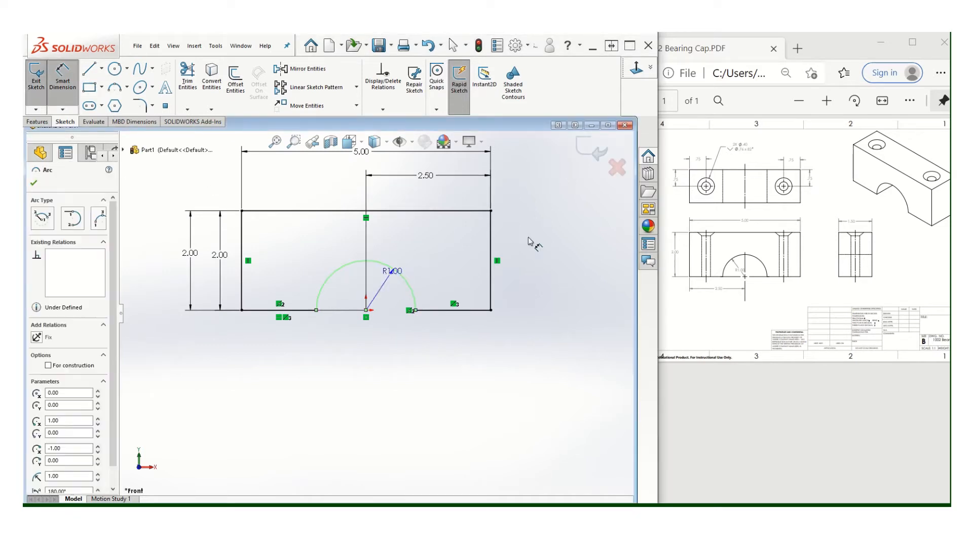
pyautogui.click(542, 231)
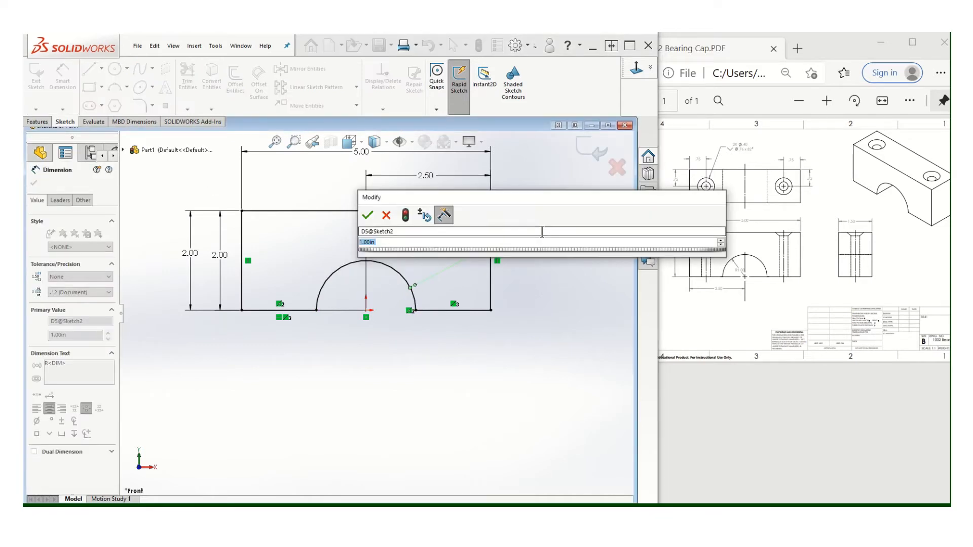
pyautogui.click(368, 215)
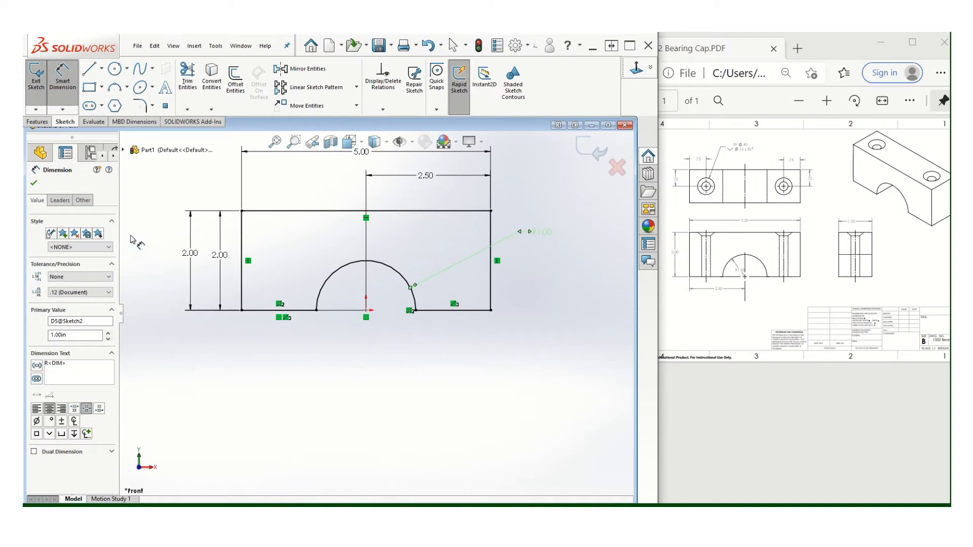
pyautogui.click(383, 109)
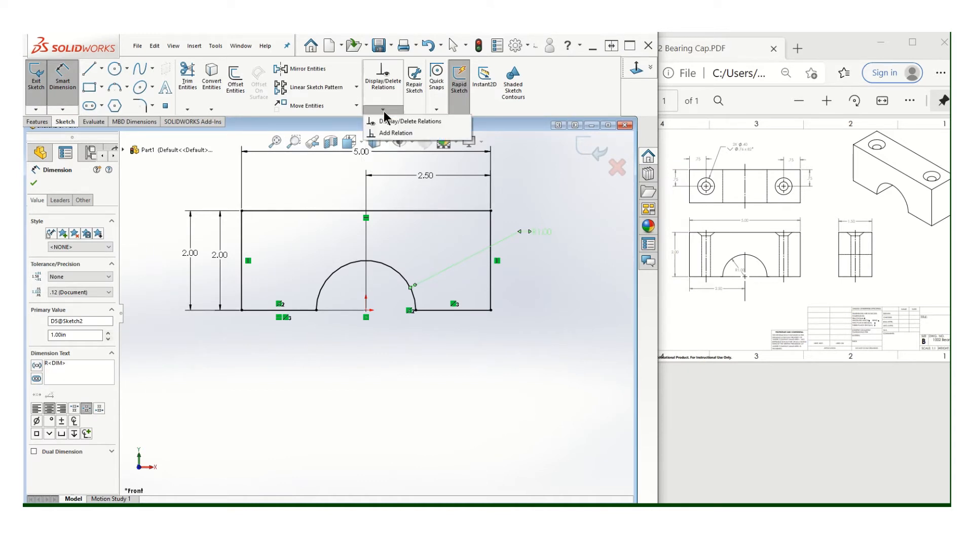
pyautogui.click(187, 193)
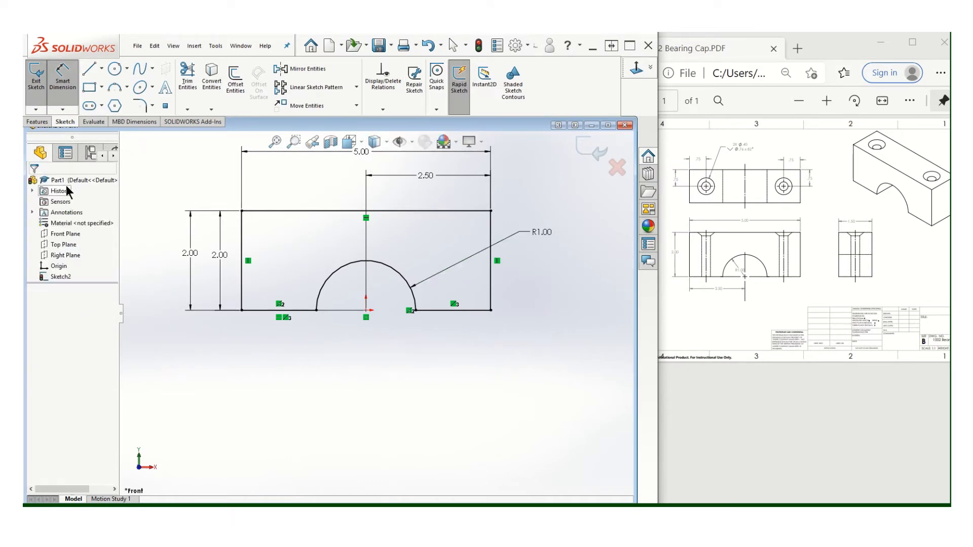
pyautogui.scroll(1, 446, 278)
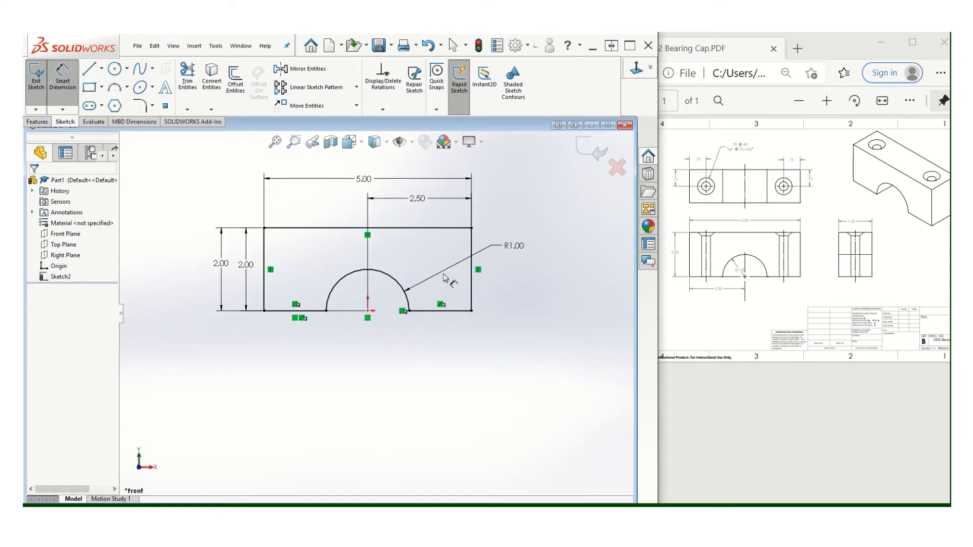
pyautogui.scroll(-2, 446, 277)
pyautogui.moveTo(422, 260)
pyautogui.mouseDown(button='middle')
pyautogui.moveTo(497, 304)
pyautogui.moveTo(429, 290)
pyautogui.mouseUp(button='middle')
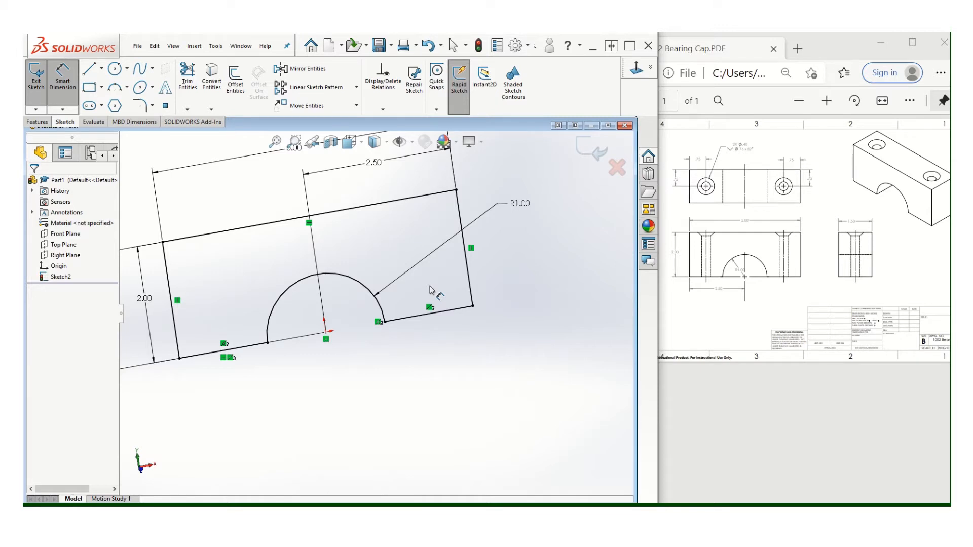
pyautogui.hotkey('ctrl', '1')
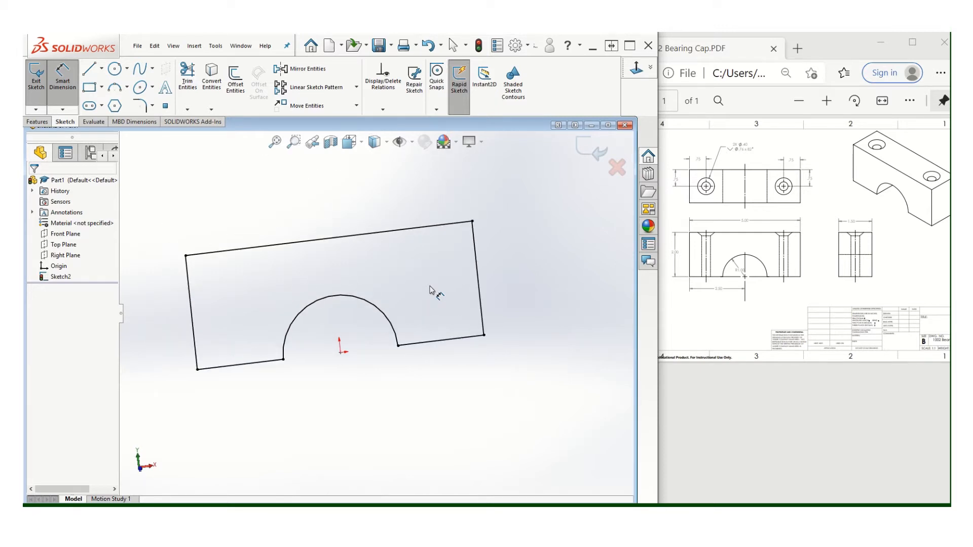
pyautogui.scroll(-1, 458, 377)
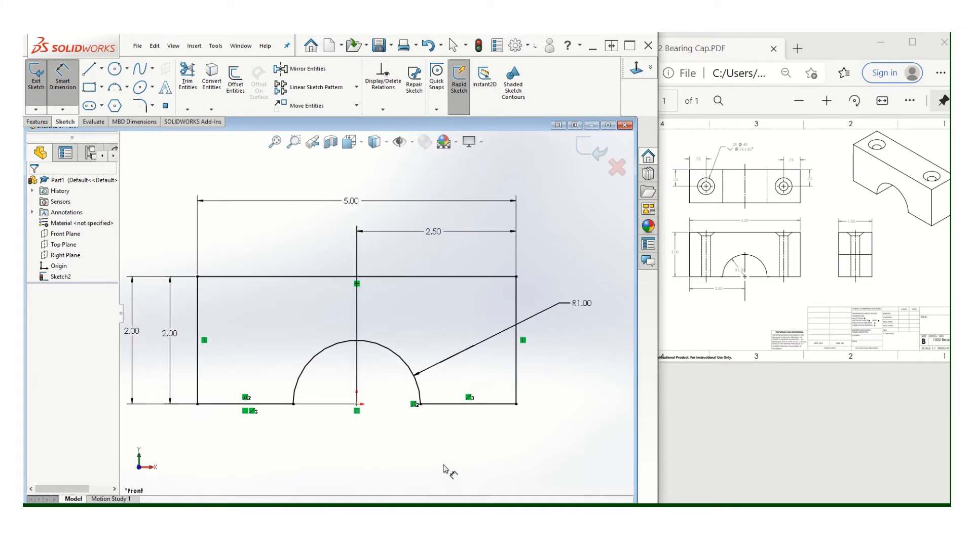
# Step: Exit the sketch and extrude the profile 1.50 in with a Mid Plane end condition
pyautogui.click(581, 146)
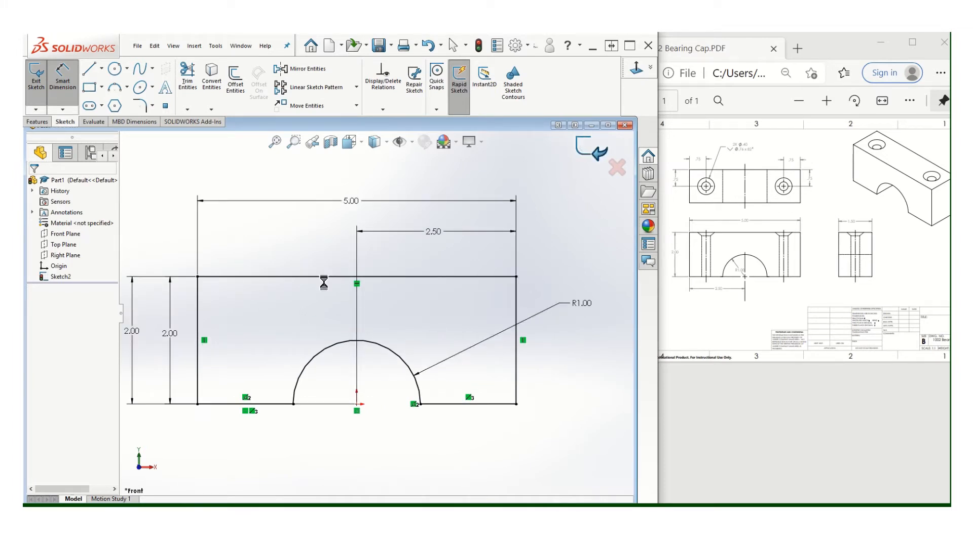
pyautogui.scroll(3, 322, 300)
pyautogui.moveTo(346, 312); pyautogui.dragTo(310, 341, button='middle')
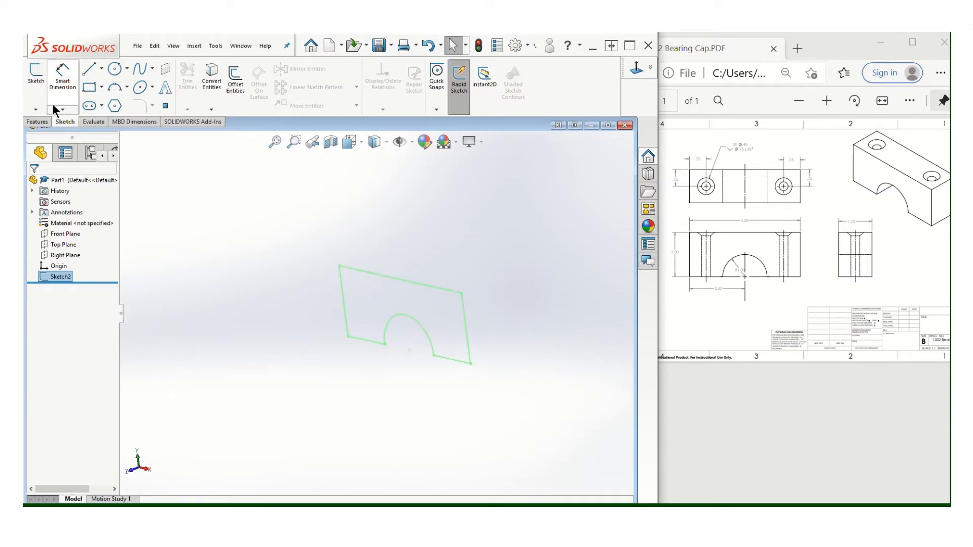
pyautogui.click(36, 122)
pyautogui.click(34, 80)
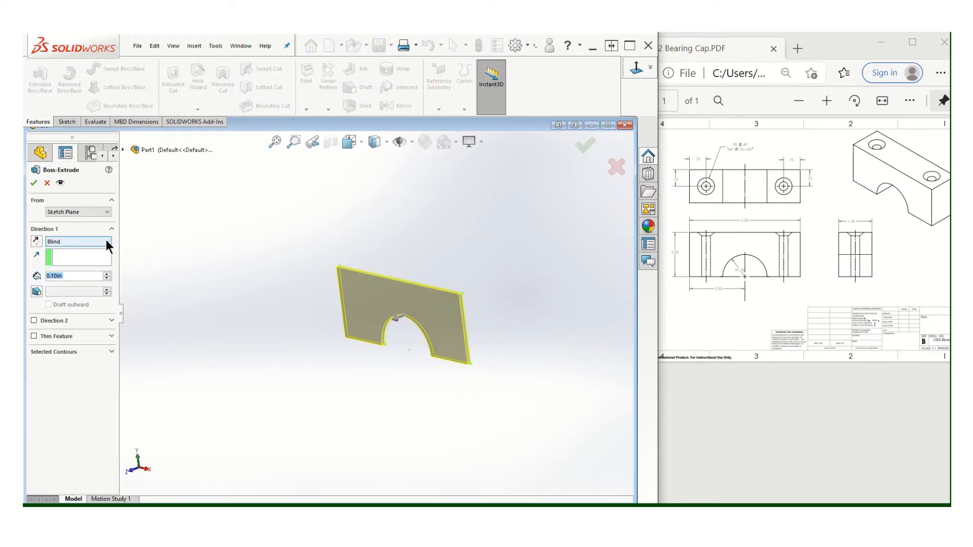
pyautogui.click(96, 242)
pyautogui.click(68, 282)
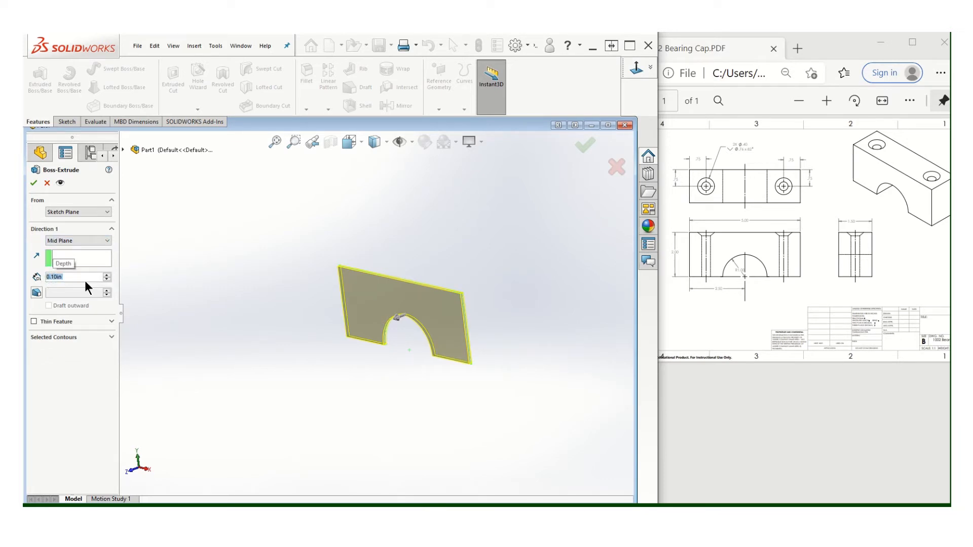
pyautogui.write('1.5')
pyautogui.press('Return')
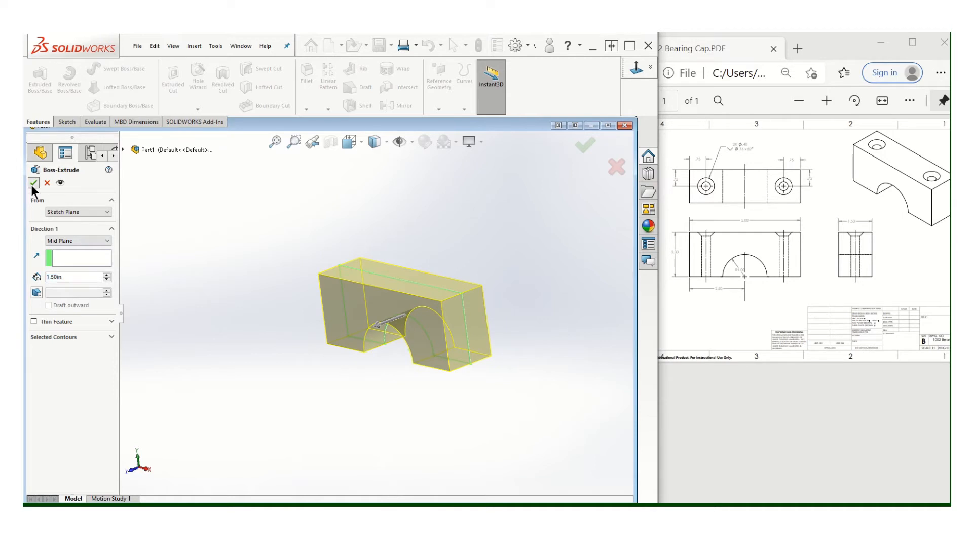
pyautogui.click(34, 183)
pyautogui.click(322, 245)
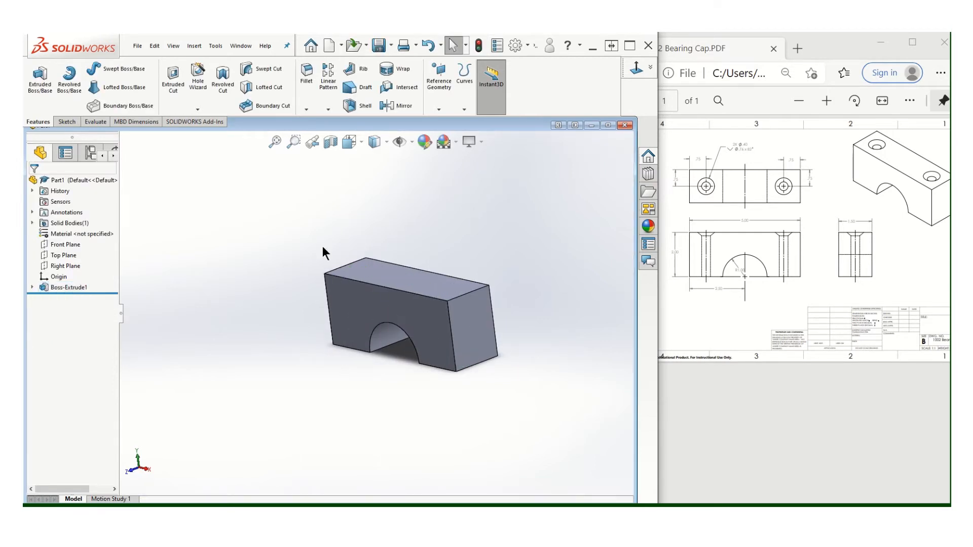
pyautogui.moveTo(369, 294); pyautogui.dragTo(412, 289, button='middle')
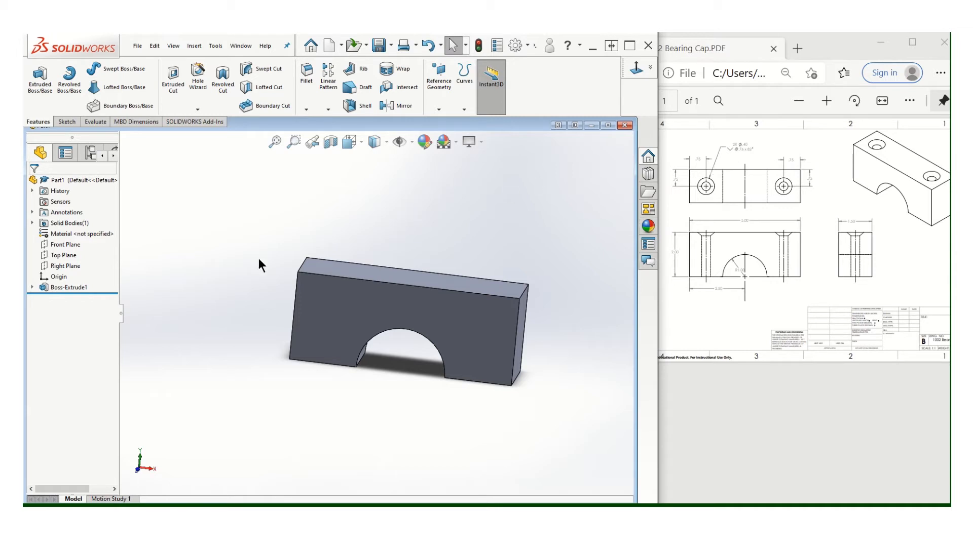
pyautogui.scroll(-1, 363, 246)
pyautogui.scroll(2, 436, 268)
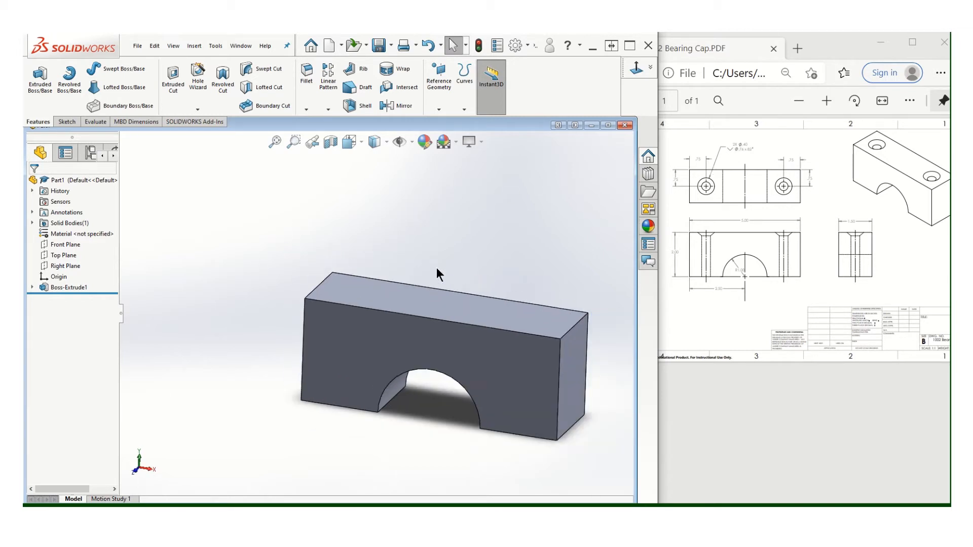
pyautogui.scroll(-1, 436, 267)
pyautogui.scroll(1, 521, 312)
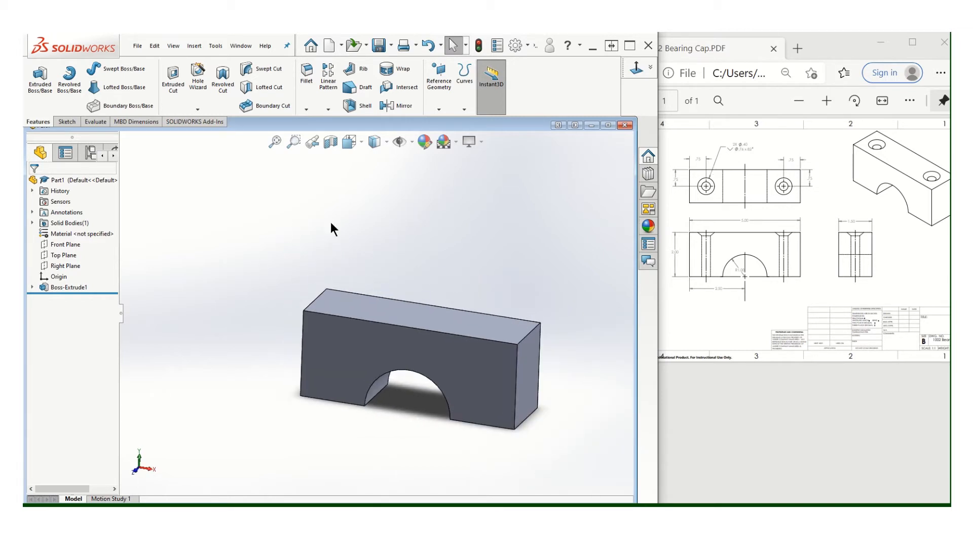
# Step: Set up a Hole Wizard countersink: ANSI Inch, Flat Head Screw (100), size 3/8, Normal fit, Through All
pyautogui.click(198, 110)
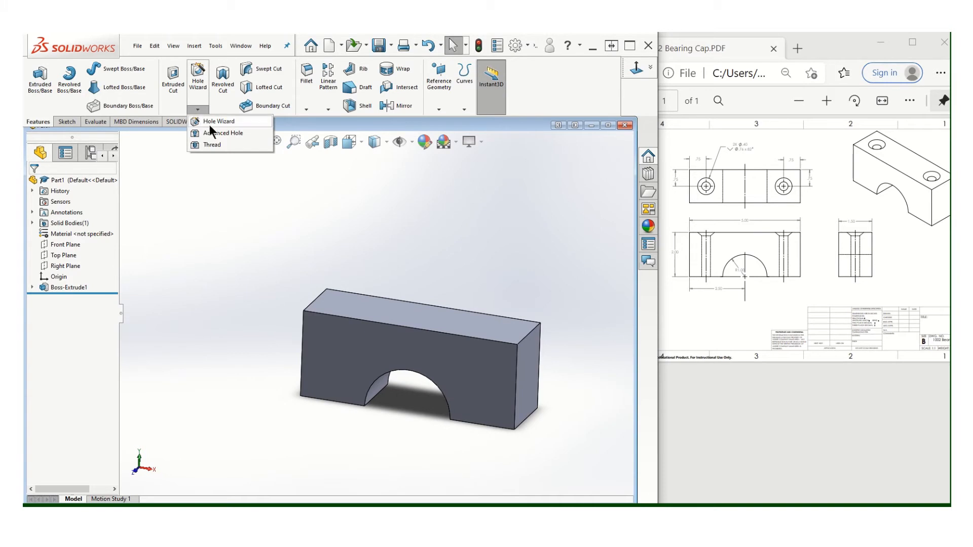
pyautogui.click(196, 86)
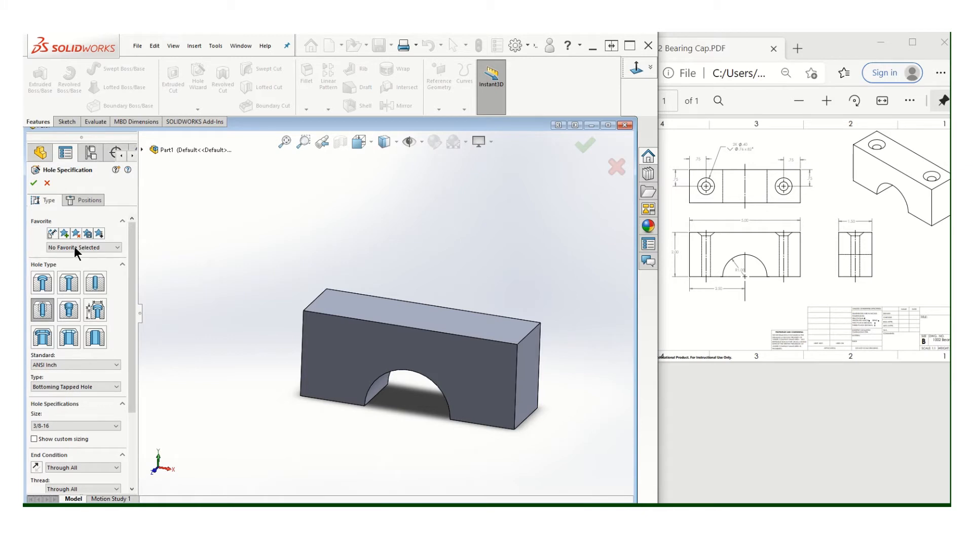
pyautogui.click(69, 285)
pyautogui.scroll(-3, 131, 258)
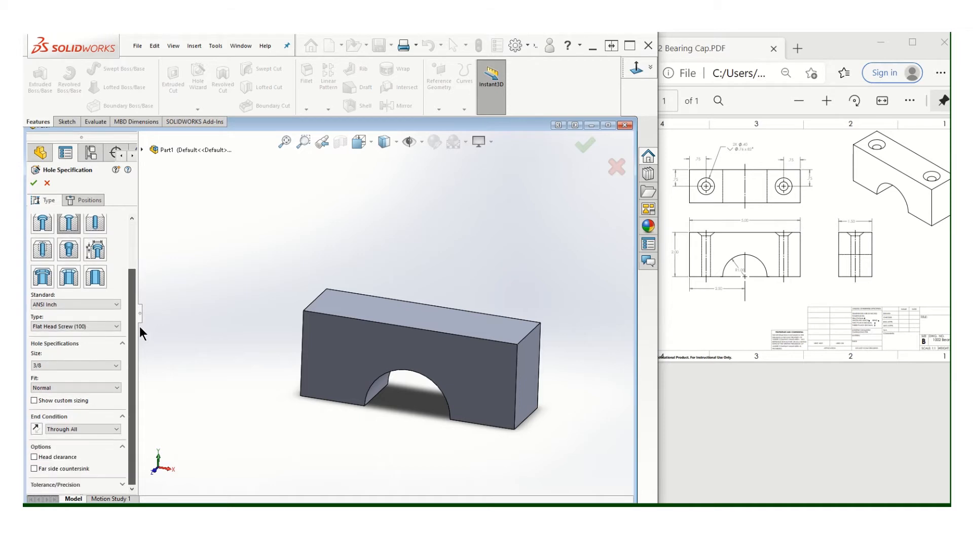
pyautogui.click(114, 304)
pyautogui.click(59, 313)
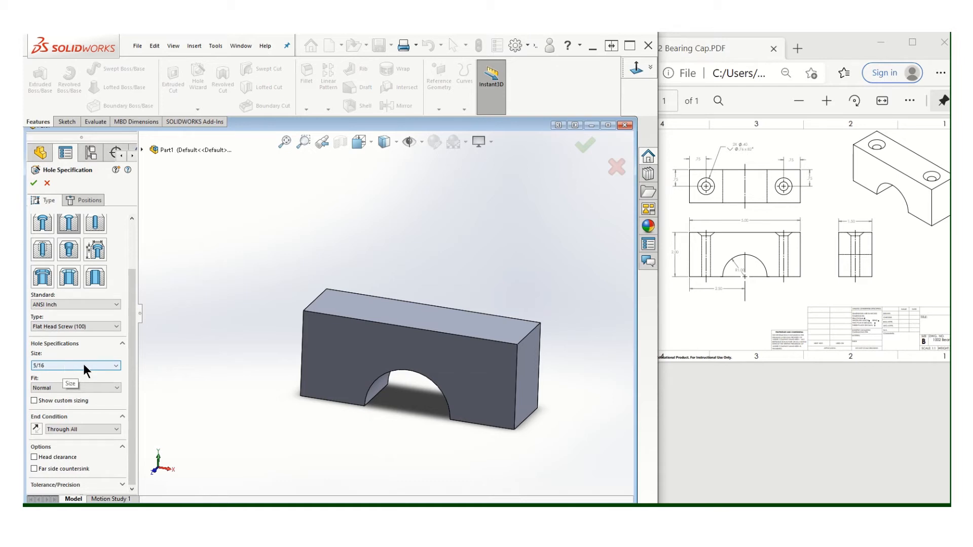
pyautogui.click(116, 367)
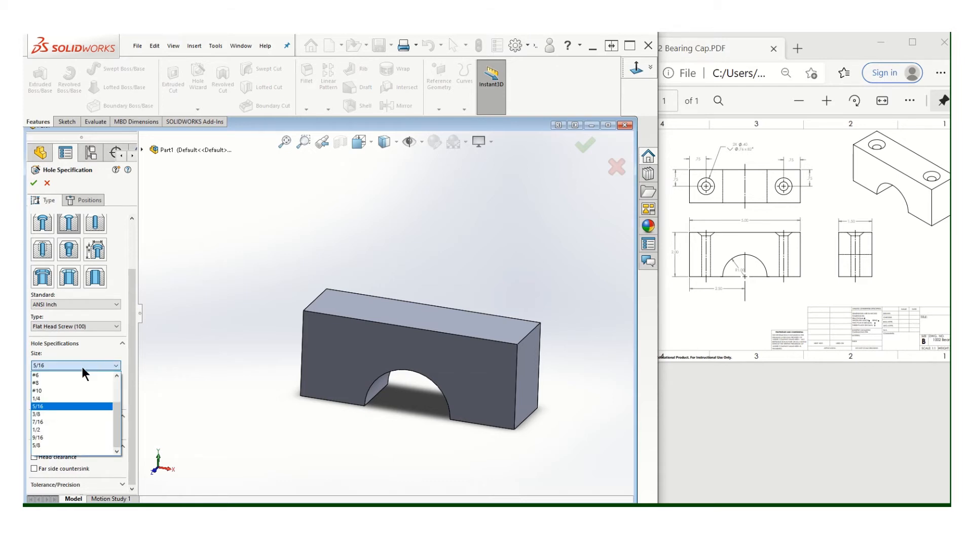
pyautogui.click(45, 411)
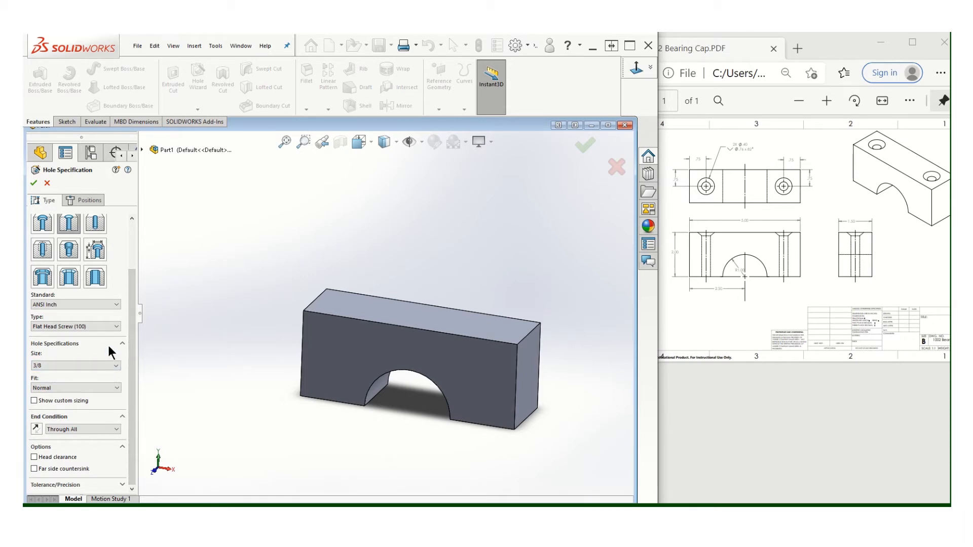
# Step: Place two countersunk holes on the block's top face, one near each end
pyautogui.click(85, 201)
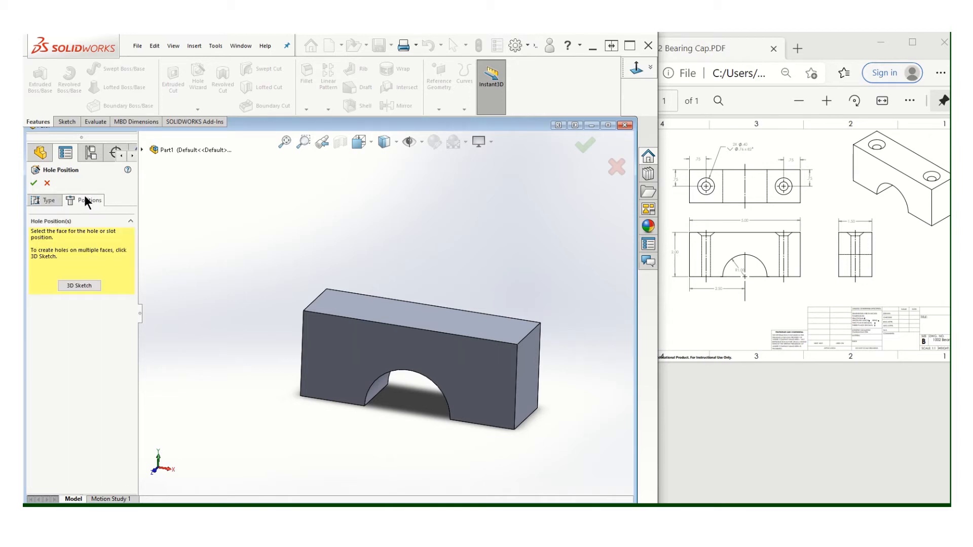
pyautogui.click(341, 302)
pyautogui.scroll(-1, 363, 309)
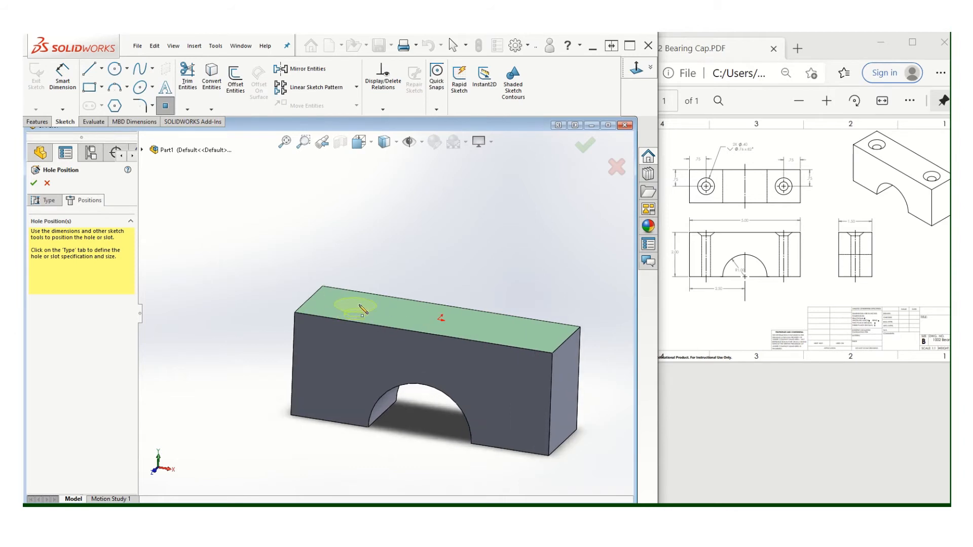
pyautogui.moveTo(360, 307)
pyautogui.mouseDown(button='middle')
pyautogui.moveTo(375, 306)
pyautogui.moveTo(342, 332)
pyautogui.moveTo(356, 307)
pyautogui.mouseUp(button='middle')
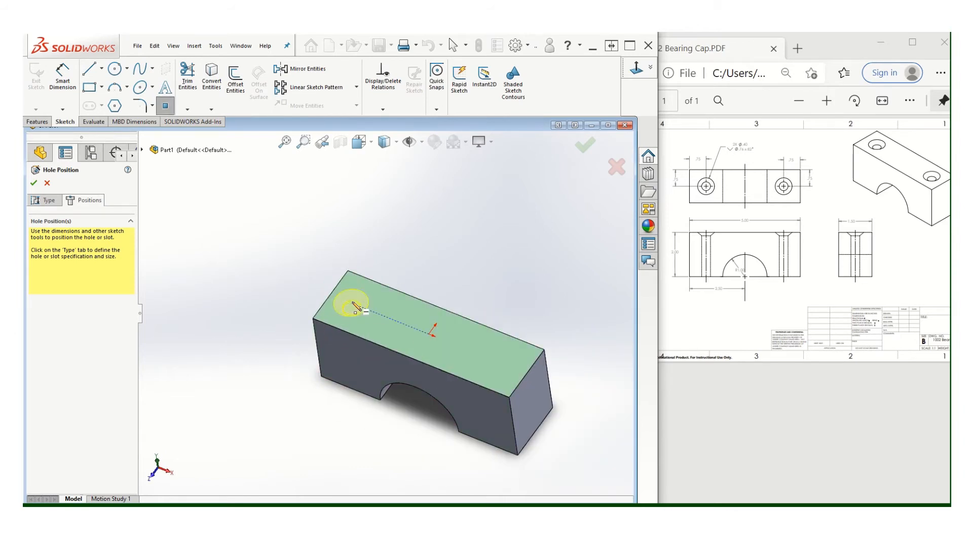
pyautogui.click(361, 302)
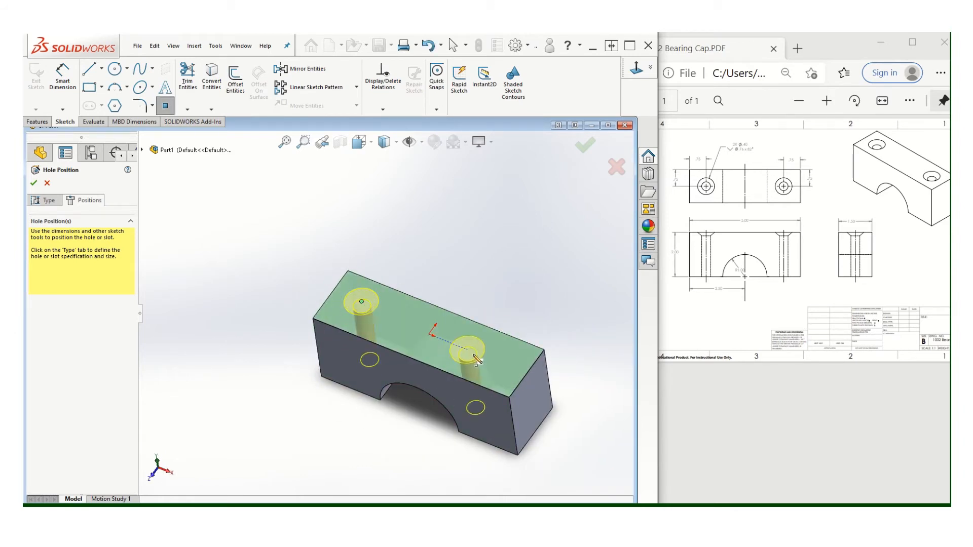
pyautogui.click(497, 357)
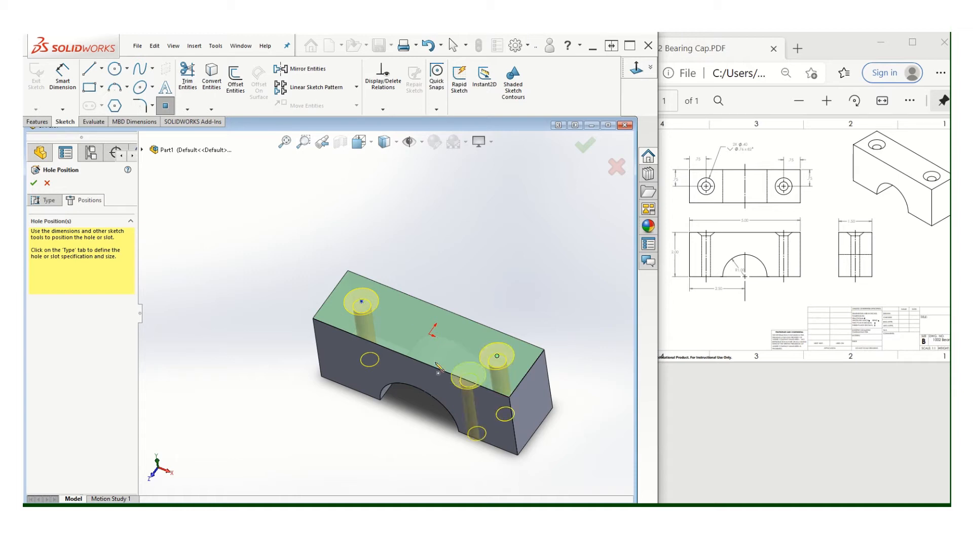
# Step: Dimension the left hole's centre 0.75 in from the top face's long back edge
pyautogui.click(63, 77)
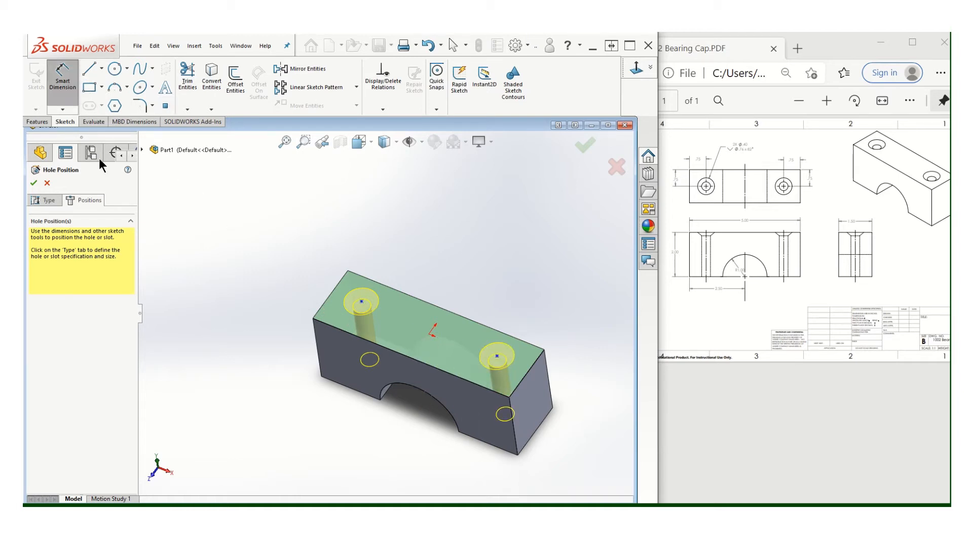
pyautogui.click(357, 275)
pyautogui.click(360, 303)
pyautogui.click(312, 271)
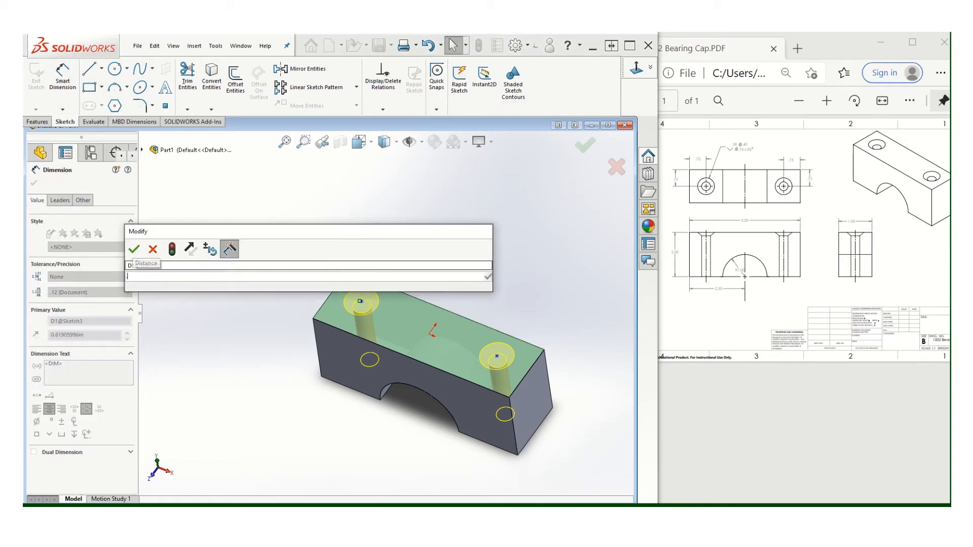
pyautogui.write('.75')
pyautogui.press('Return')
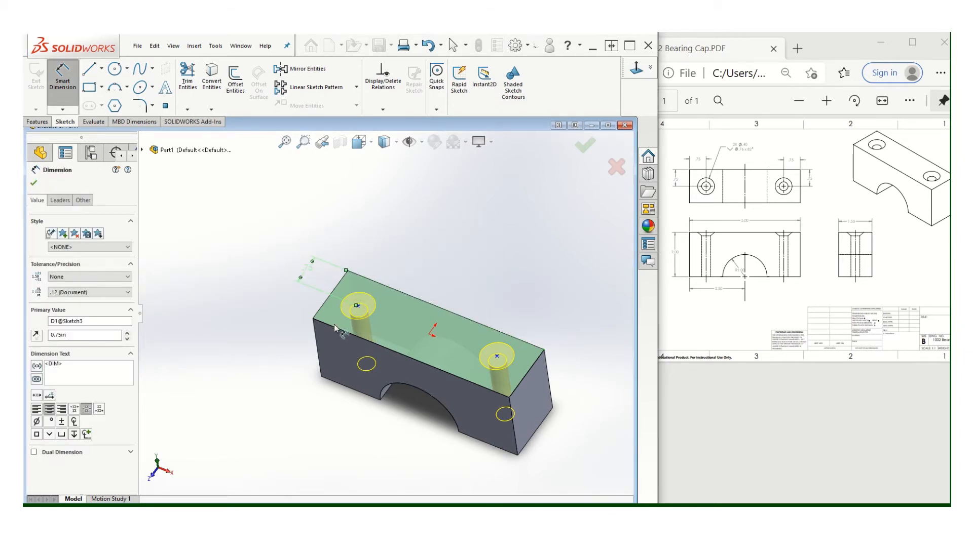
# Step: Dimension the left hole's centre 0.75 in from the top face's short left edge
pyautogui.click(322, 306)
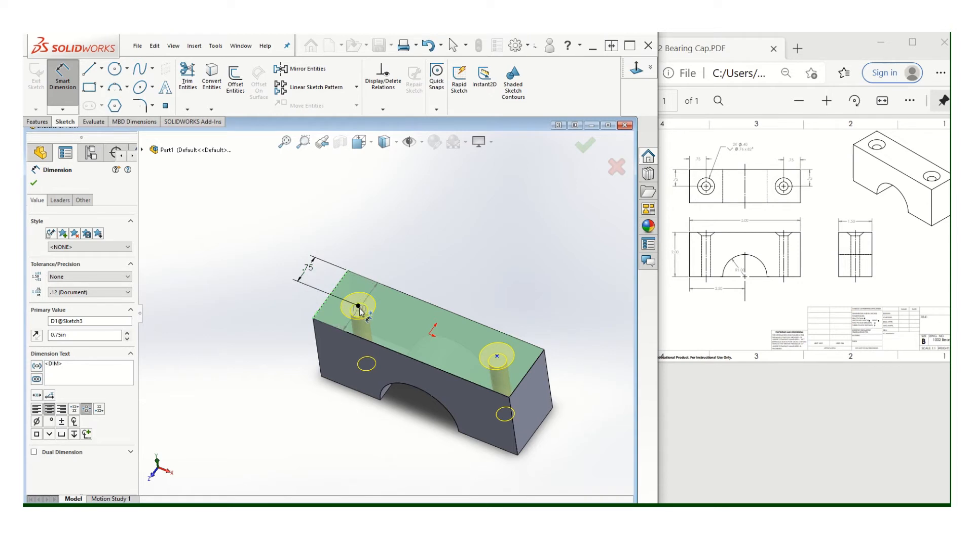
pyautogui.click(358, 306)
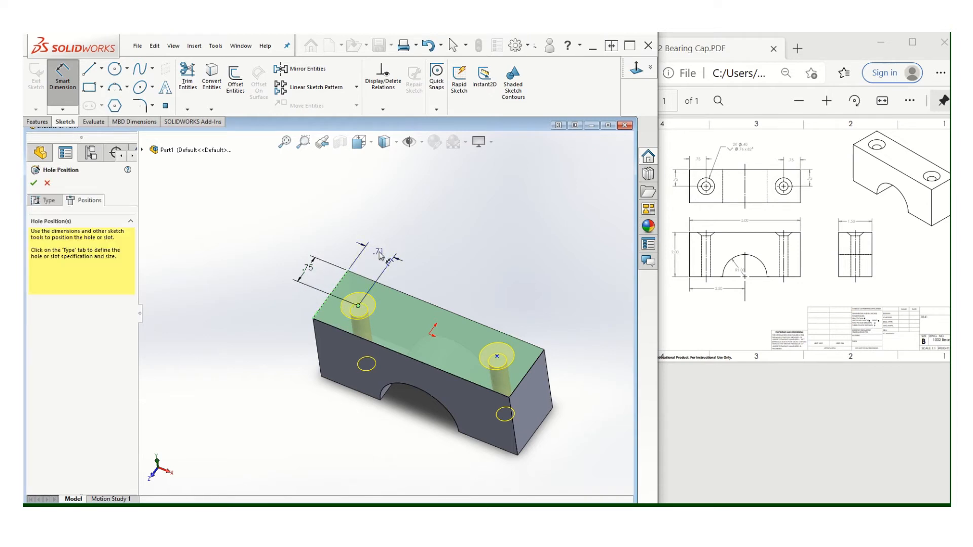
pyautogui.click(380, 256)
pyautogui.write('.75')
pyautogui.press('Return')
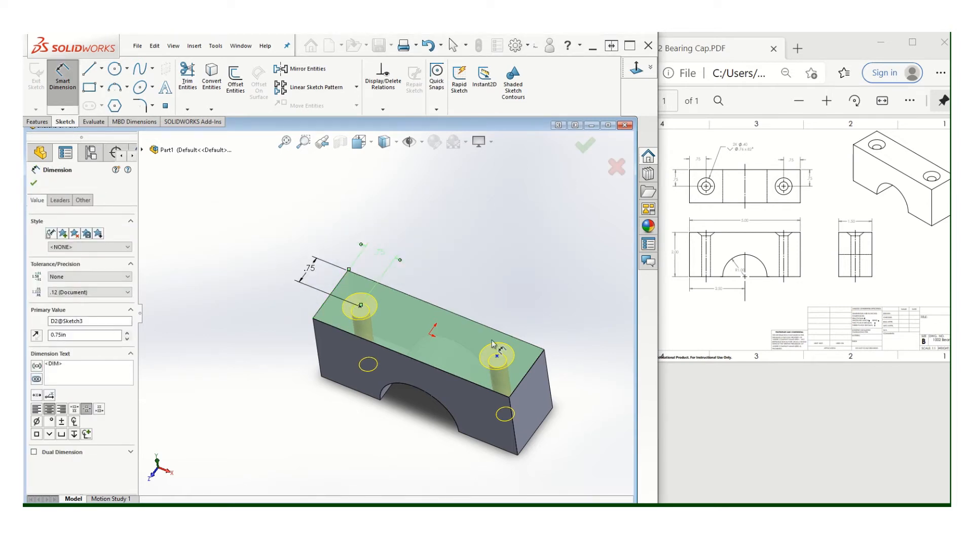
# Step: Dimension the right hole's centre 0.75 in from the top face's short right edge
pyautogui.click(530, 368)
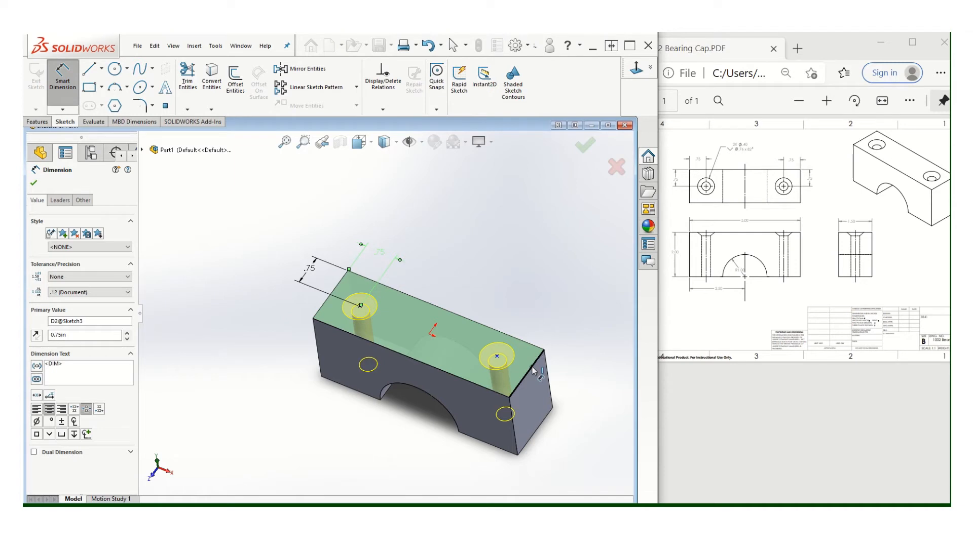
pyautogui.click(496, 356)
pyautogui.click(537, 324)
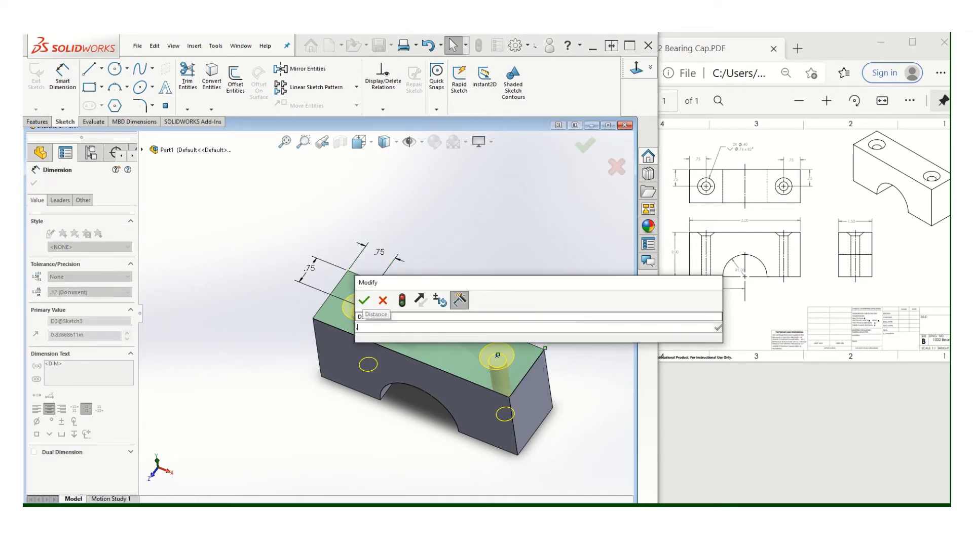
pyautogui.write('.75')
pyautogui.press('Return')
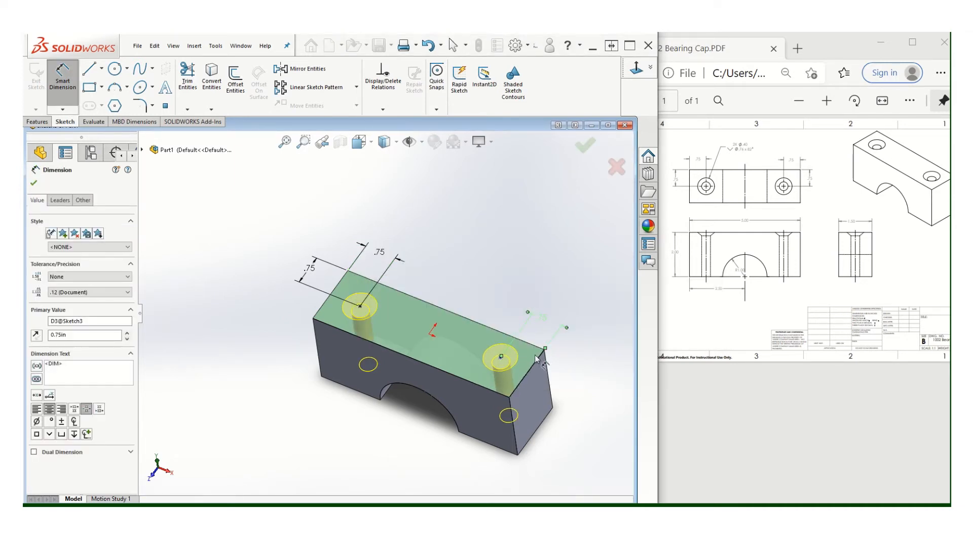
# Step: Dimension the right hole's centre 0.75 in from the top face's long back edge and finish the countersunk hole feature
pyautogui.click(535, 348)
pyautogui.click(501, 357)
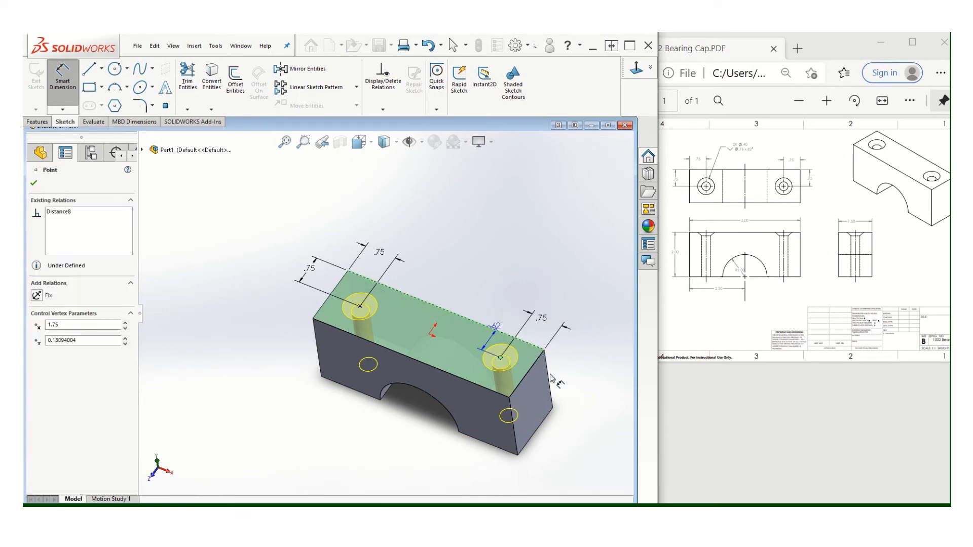
pyautogui.click(574, 379)
pyautogui.write('.75')
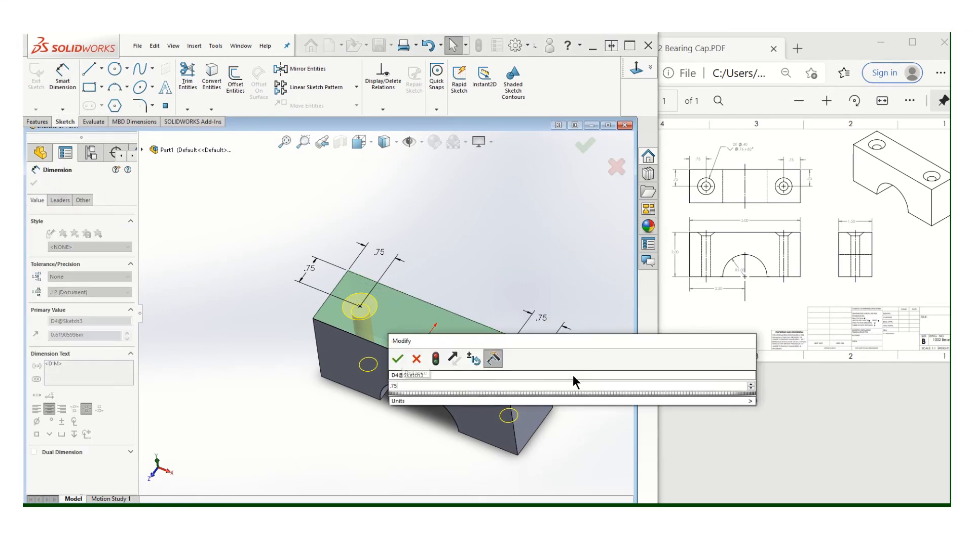
pyautogui.press('Return')
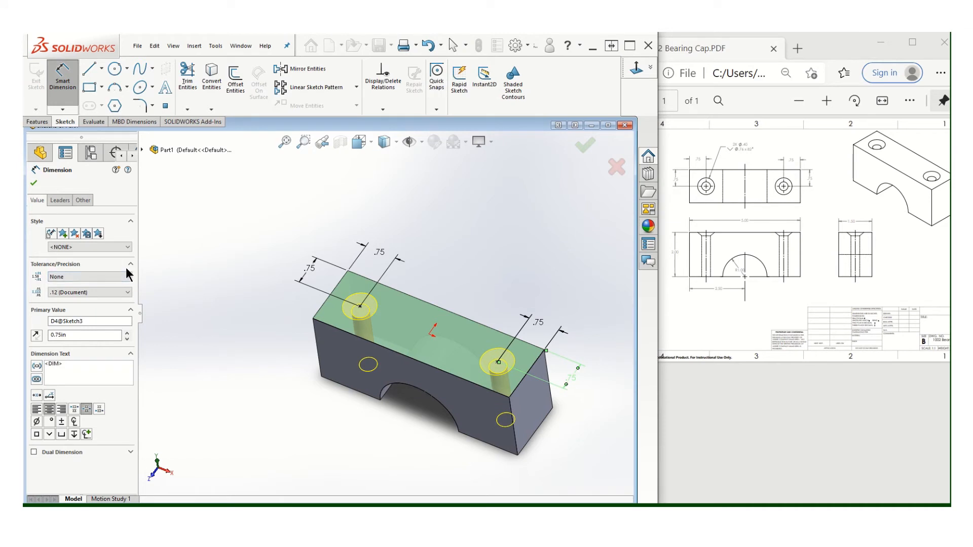
pyautogui.click(33, 183)
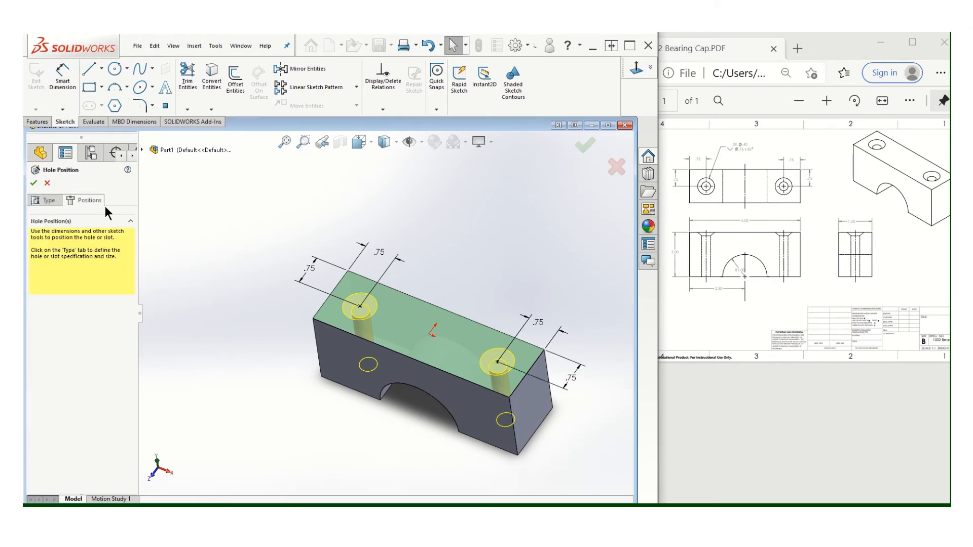
pyautogui.click(34, 183)
pyautogui.moveTo(302, 294); pyautogui.dragTo(356, 294, button='middle')
pyautogui.scroll(-4, 384, 358)
pyautogui.scroll(5, 383, 358)
pyautogui.moveTo(369, 339); pyautogui.dragTo(408, 268, button='middle')
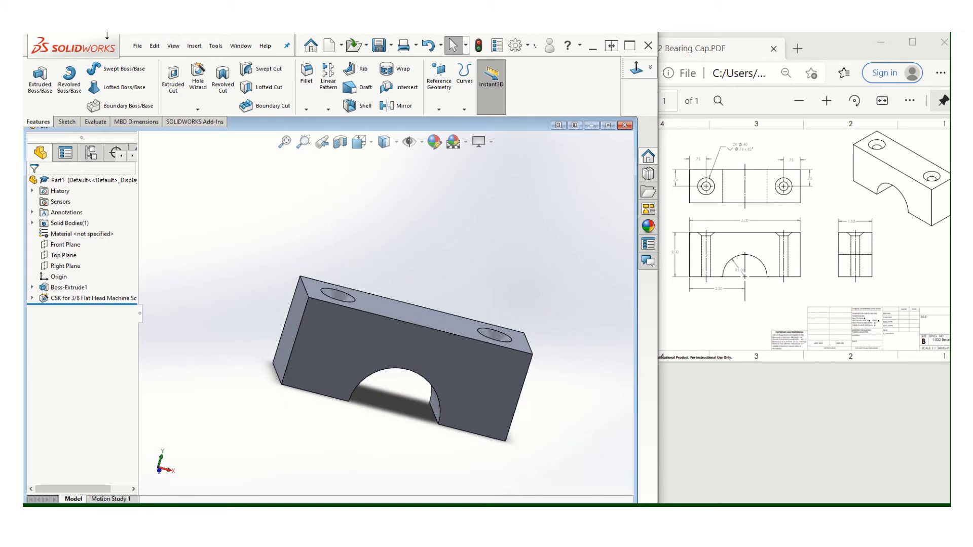
# Step: Create a new drawing document from the ANSI DWG template
pyautogui.click(138, 45)
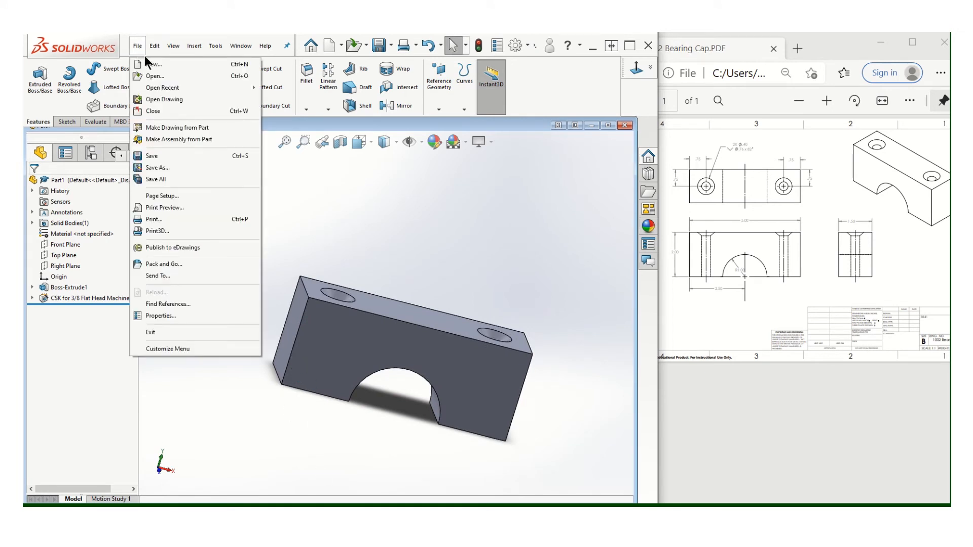
pyautogui.click(154, 64)
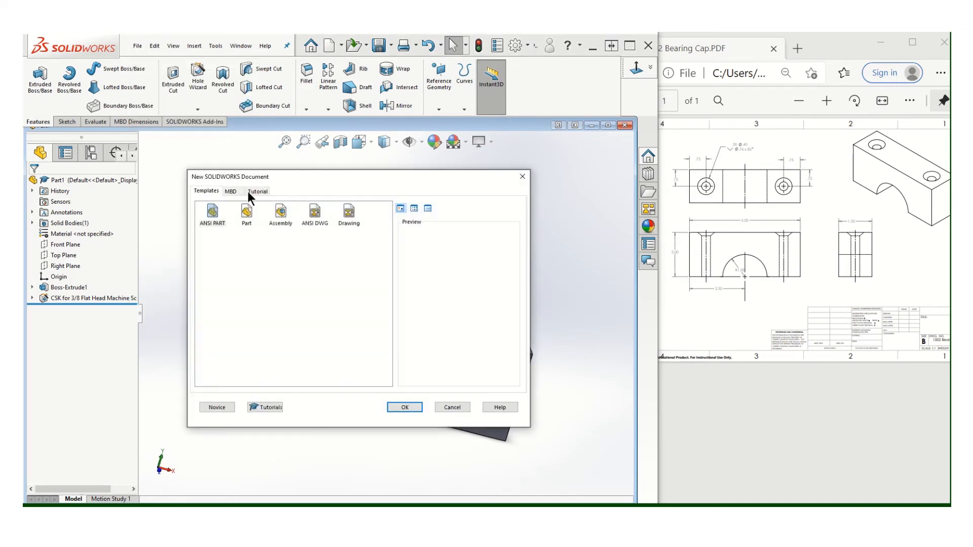
pyautogui.click(314, 212)
pyautogui.click(419, 405)
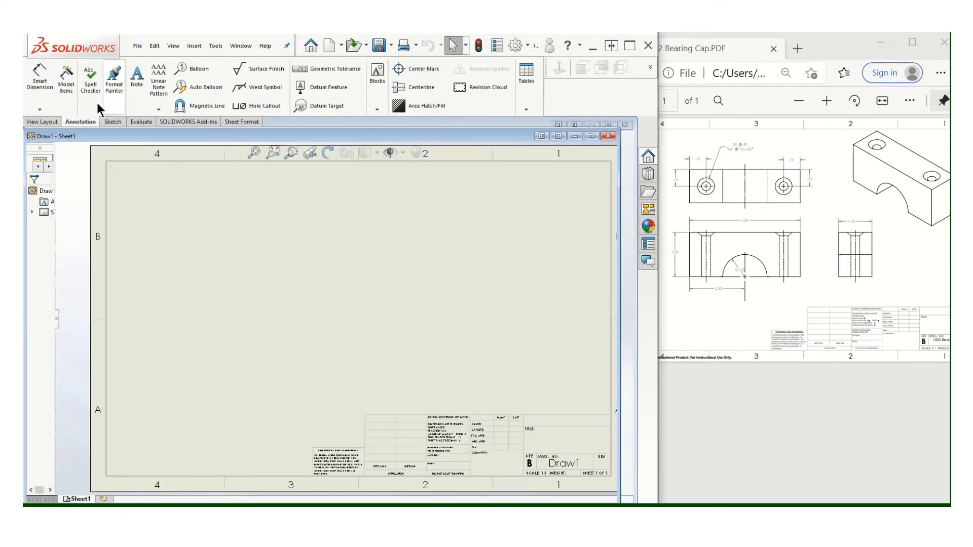
# Step: Maximize the application and drawing windows, fit the whole sheet in view and widen the drawing's tree pane
pyautogui.click(649, 209)
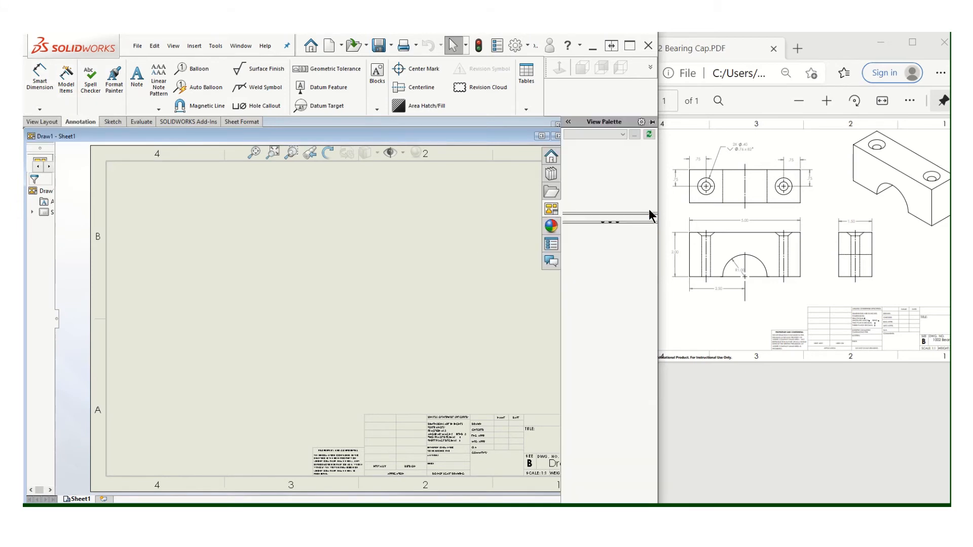
pyautogui.click(625, 45)
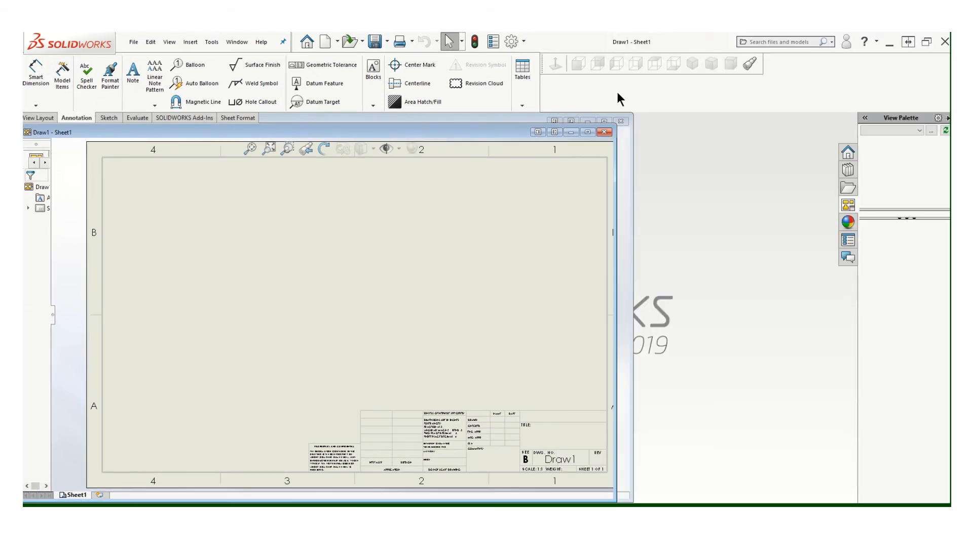
pyautogui.click(589, 131)
pyautogui.scroll(-1, 302, 216)
pyautogui.scroll(5, 450, 317)
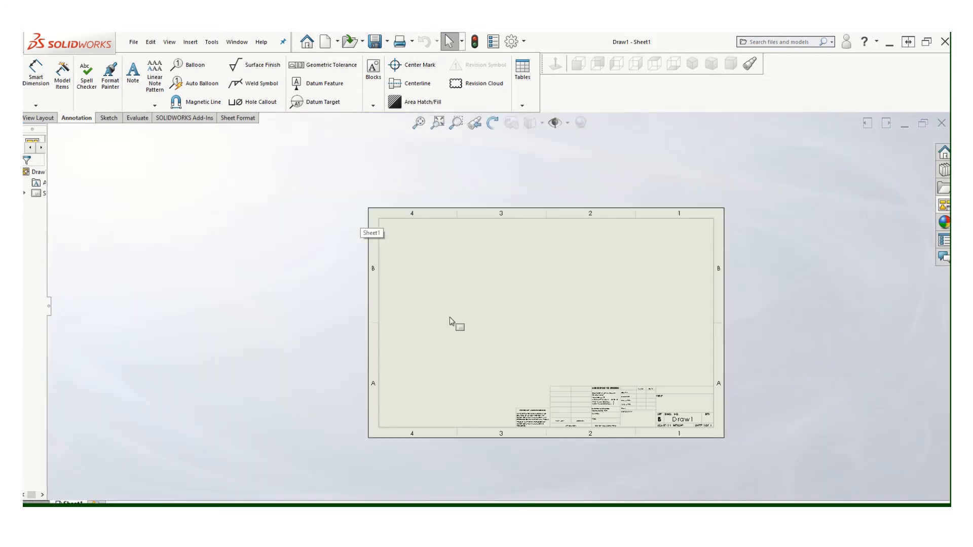
pyautogui.scroll(-4, 499, 312)
pyautogui.moveTo(588, 329); pyautogui.dragTo(502, 299, button='middle')
pyautogui.scroll(2, 501, 299)
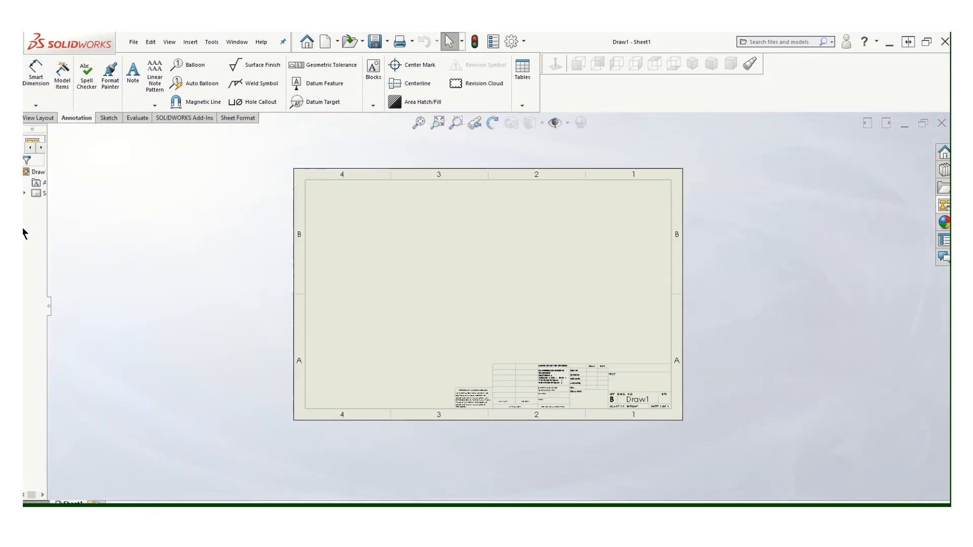
pyautogui.moveTo(46, 217); pyautogui.dragTo(110, 212)
# Step: Try to choose a source part for the drawing views
pyautogui.click(942, 206)
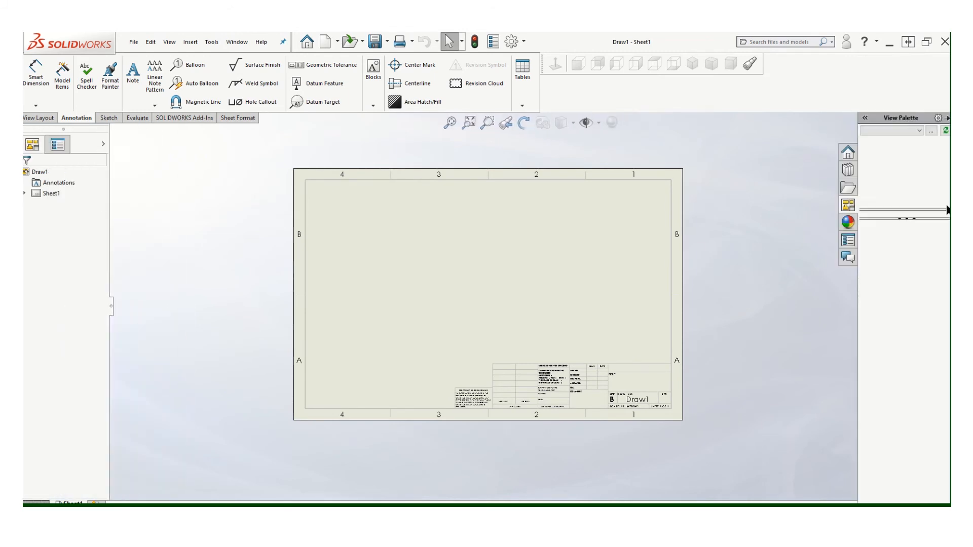
pyautogui.click(920, 129)
pyautogui.click(920, 129)
pyautogui.click(847, 188)
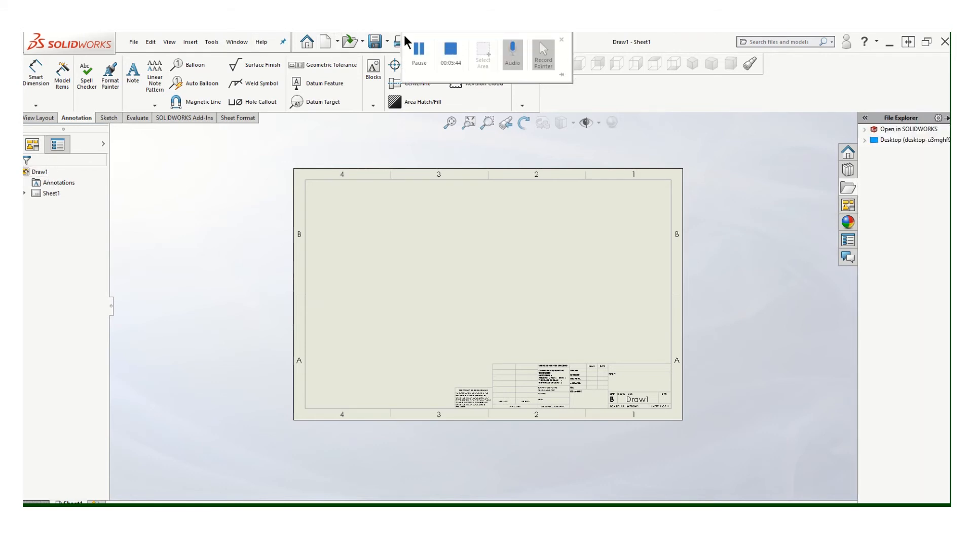
pyautogui.click(418, 50)
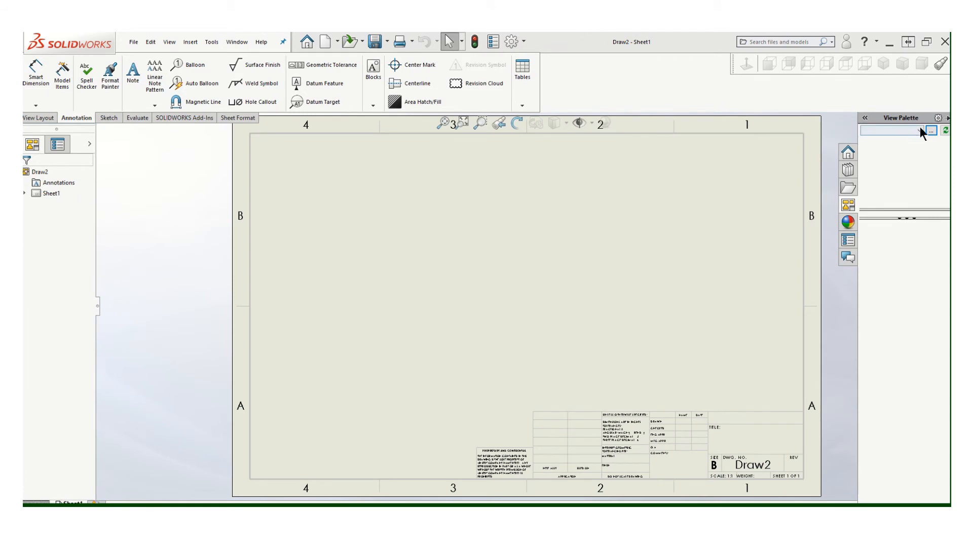
# Step: Load the part Brg Cap 2 from the Bearing Flange Example folder as the source of the drawing views
pyautogui.click(920, 127)
pyautogui.click(907, 150)
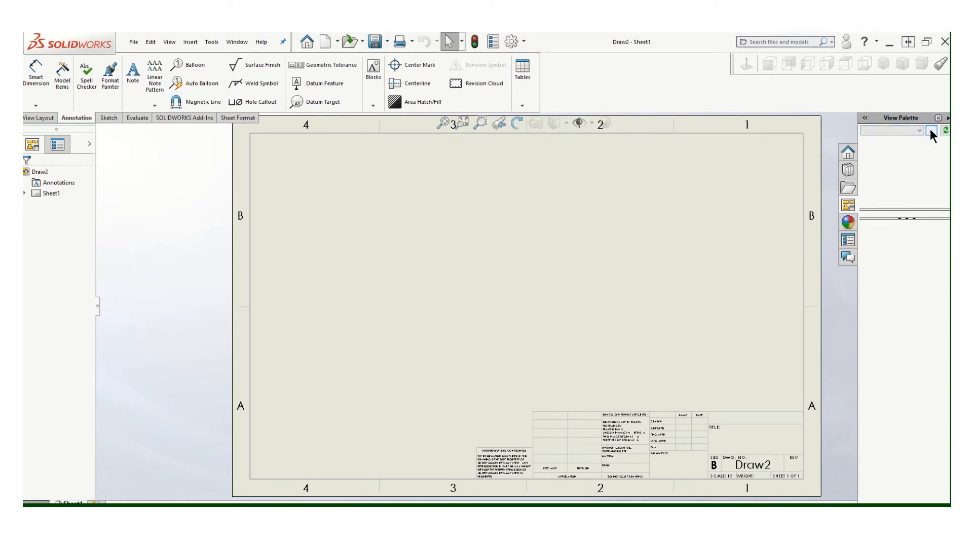
pyautogui.click(931, 132)
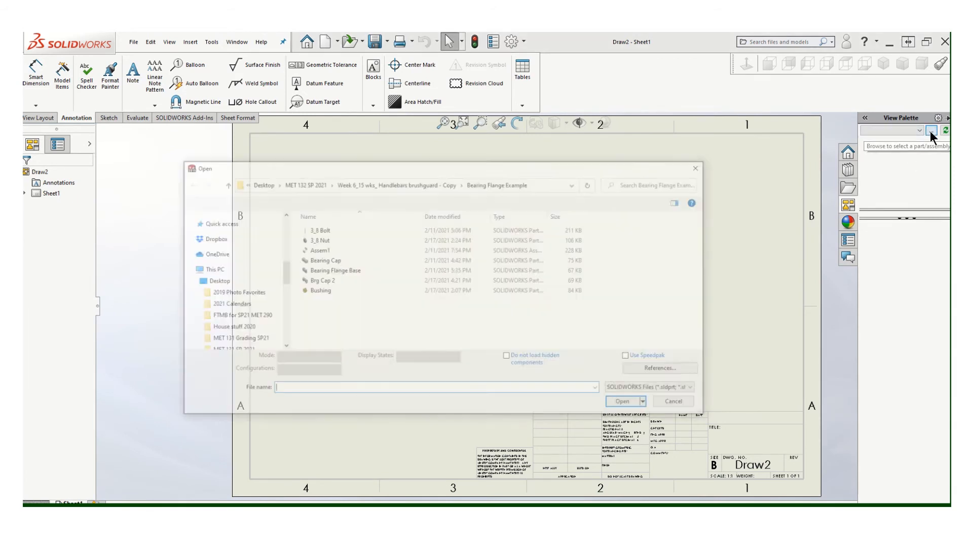
pyautogui.click(314, 280)
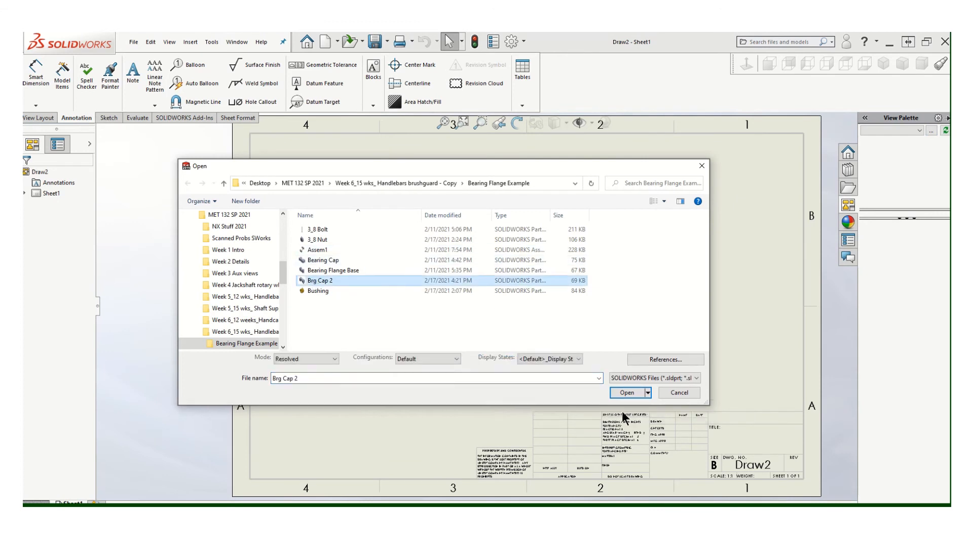
pyautogui.click(626, 403)
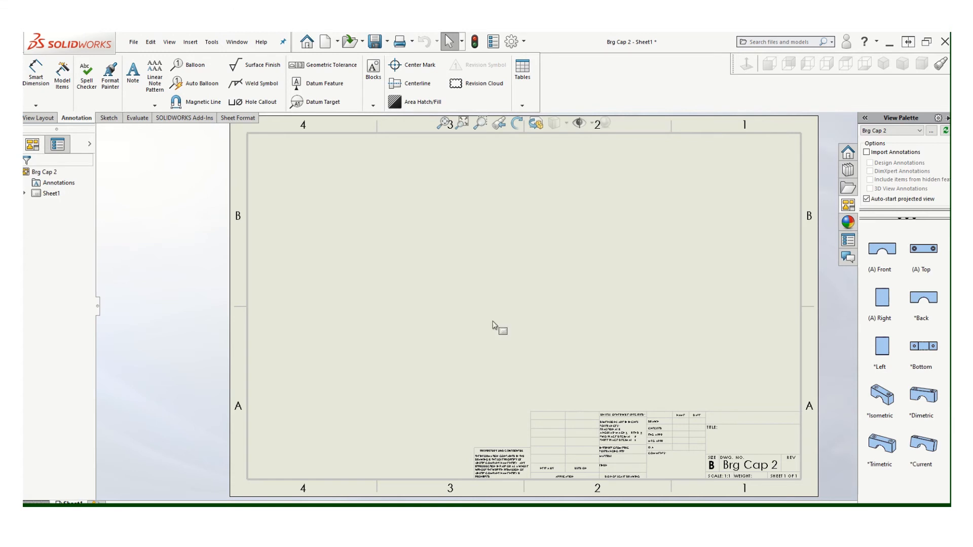
# Step: Place the Back view on the sheet, project top, side and isometric views from it, and move the isometric view inside the border
pyautogui.click(919, 303)
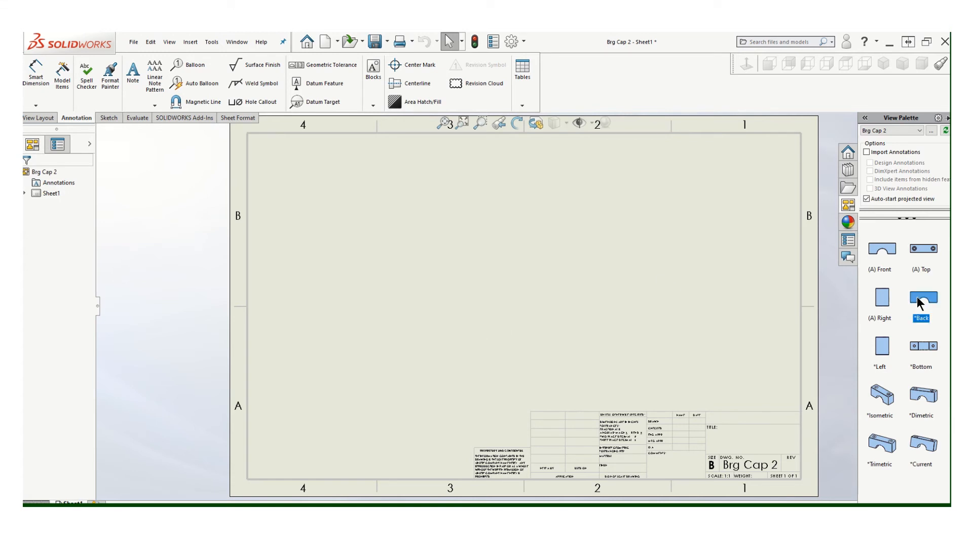
pyautogui.moveTo(561, 336); pyautogui.dragTo(444, 319)
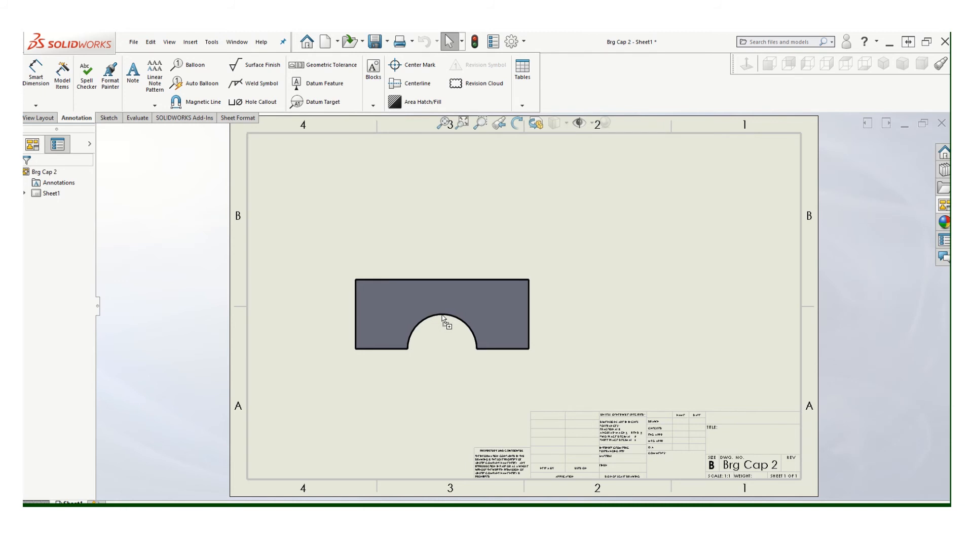
pyautogui.click(441, 223)
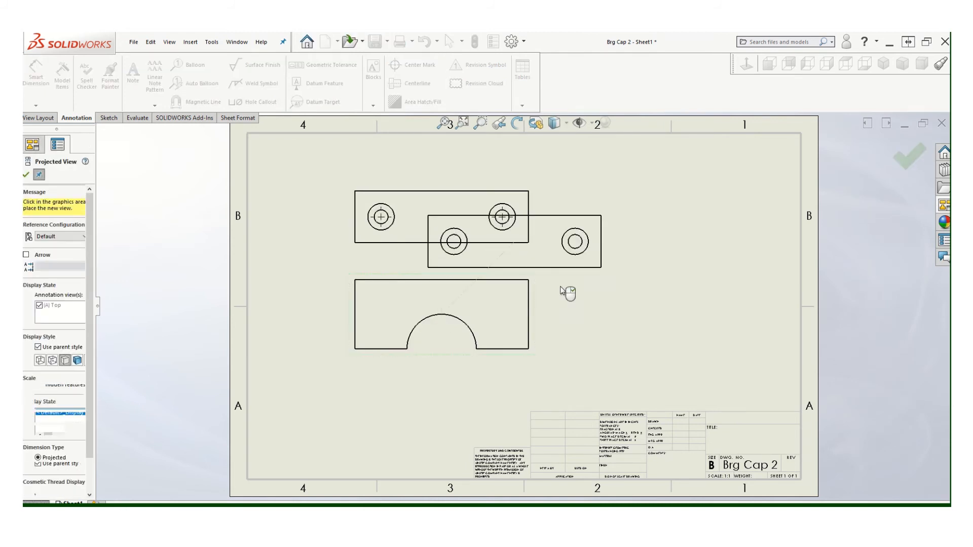
pyautogui.click(605, 318)
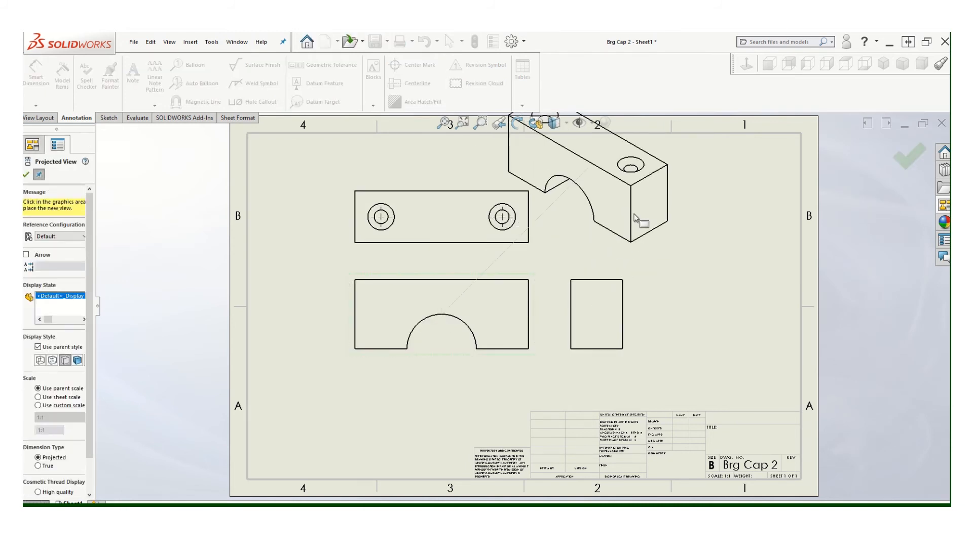
pyautogui.click(634, 218)
pyautogui.press('Escape')
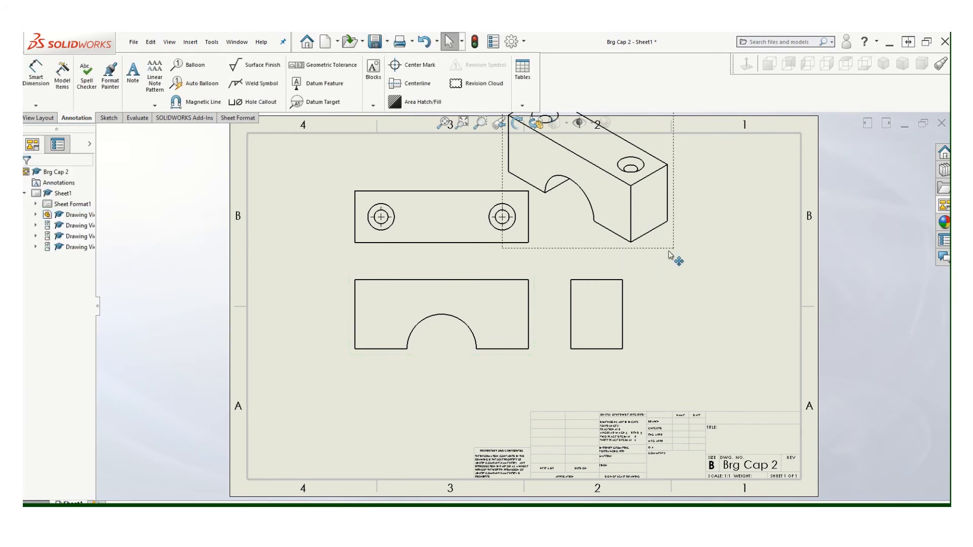
pyautogui.moveTo(669, 251); pyautogui.dragTo(766, 294)
pyautogui.click(488, 406)
# Step: Set the main elevation view's display style to Hidden Lines Visible
pyautogui.click(439, 349)
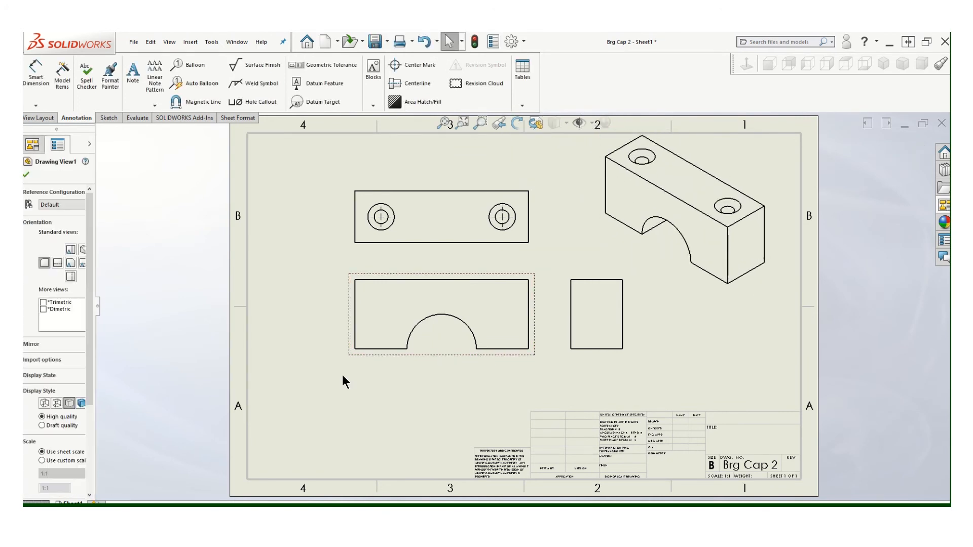
pyautogui.moveTo(95, 339); pyautogui.dragTo(122, 346)
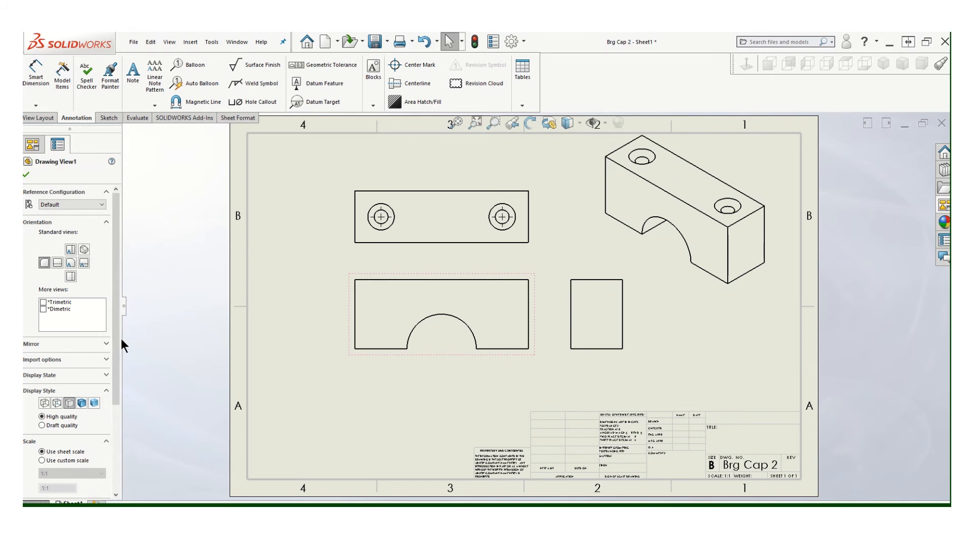
pyautogui.click(56, 402)
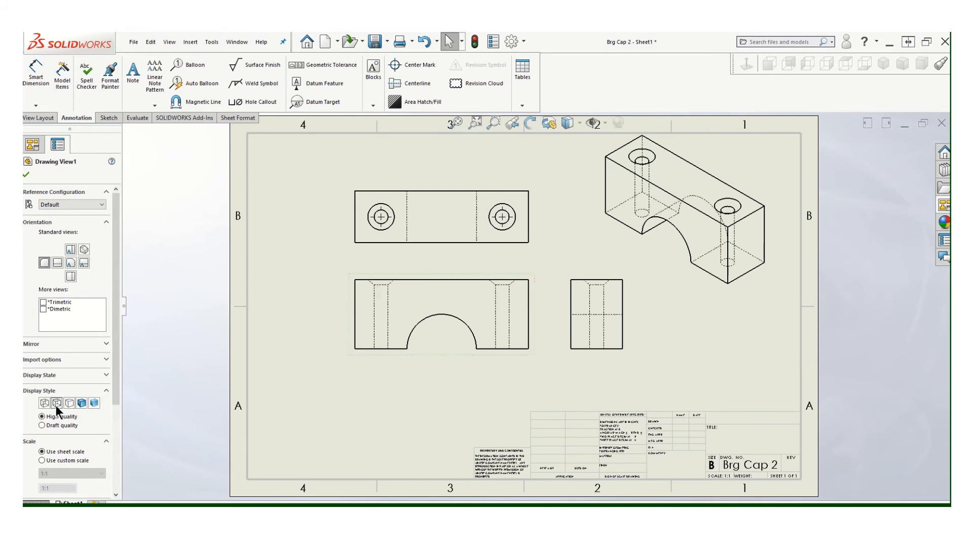
pyautogui.click(27, 176)
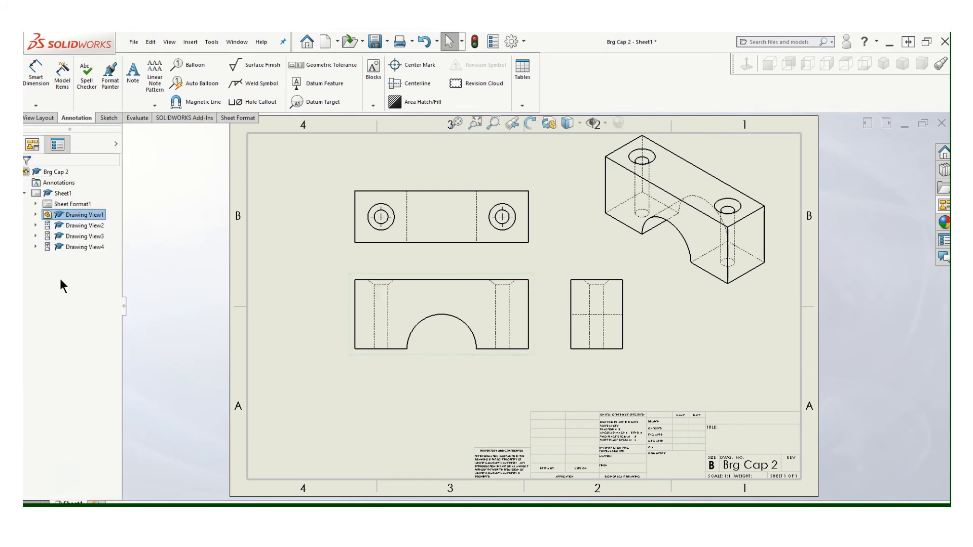
# Step: Automatically insert centerlines in the front, top and side views
pyautogui.click(418, 84)
pyautogui.click(36, 280)
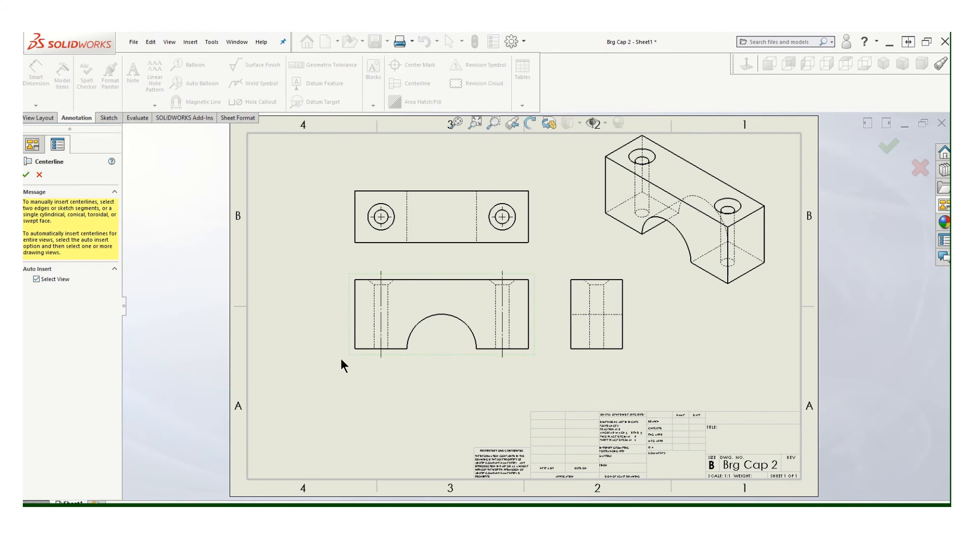
pyautogui.click(443, 322)
pyautogui.click(437, 254)
pyautogui.click(575, 330)
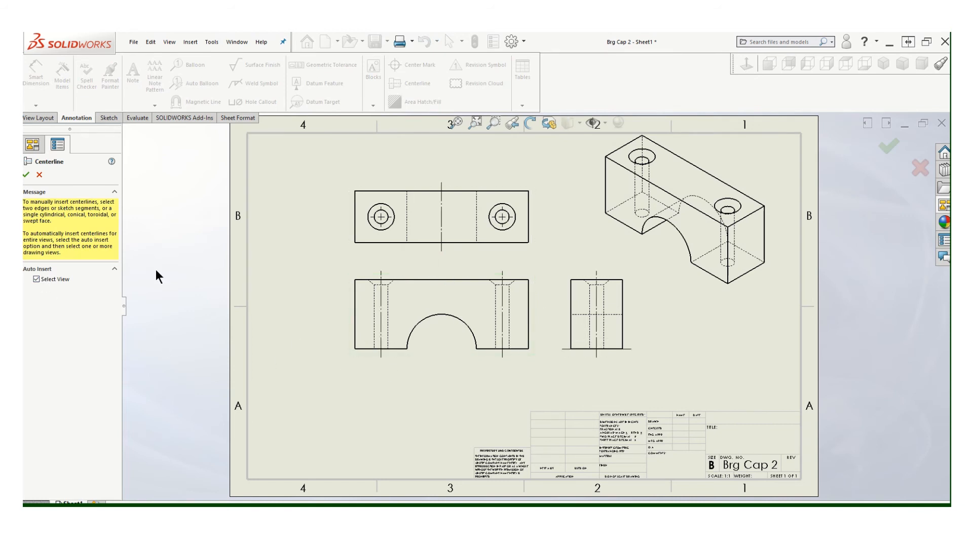
pyautogui.click(26, 176)
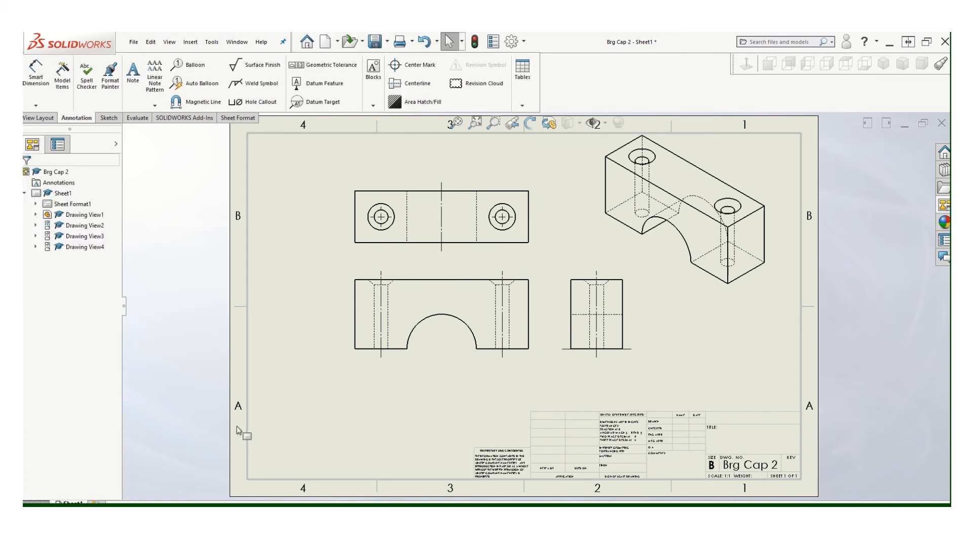
# Step: Add a center mark to the semicircular arc in the front view
pyautogui.click(419, 65)
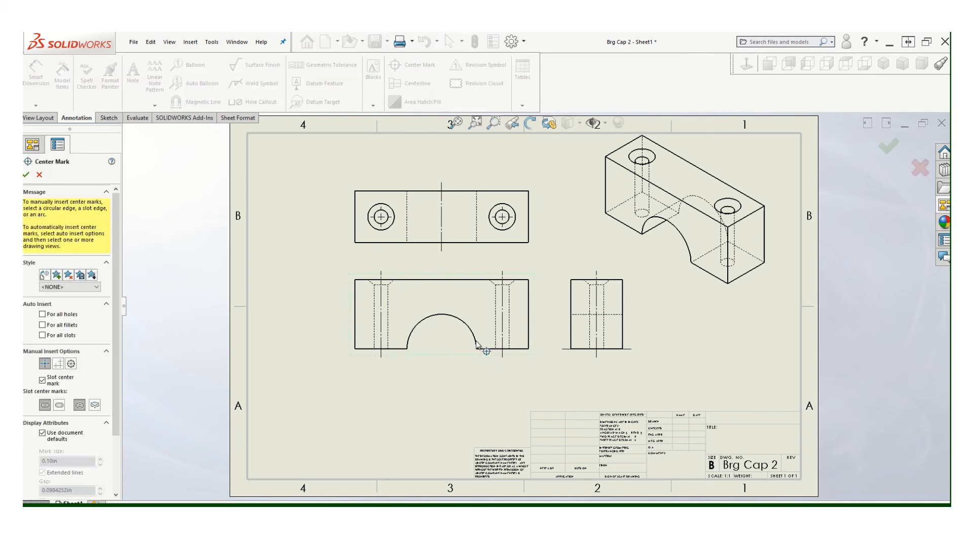
pyautogui.click(476, 344)
pyautogui.click(26, 175)
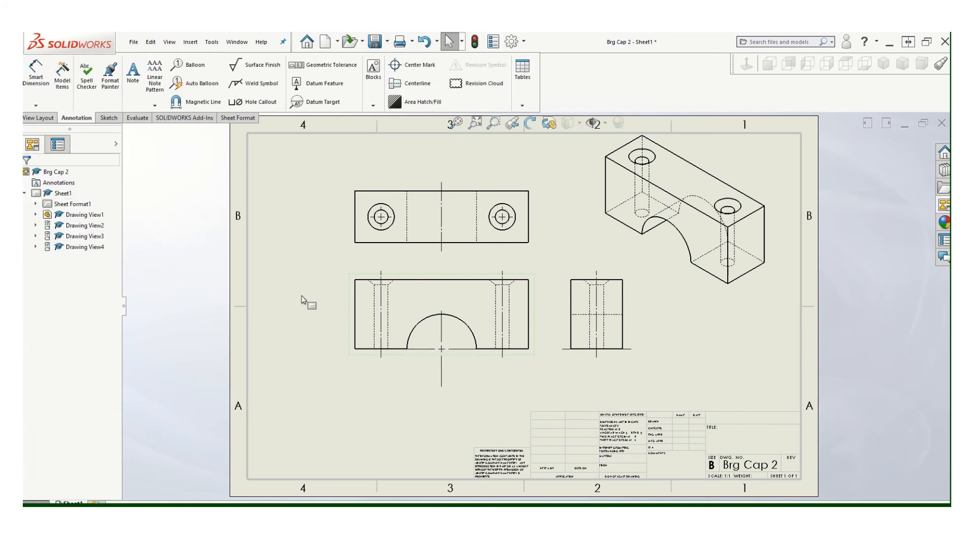
# Step: Reposition the front view lower on the sheet and move the top view down closer to it
pyautogui.moveTo(369, 360); pyautogui.dragTo(359, 386)
pyautogui.moveTo(375, 255); pyautogui.dragTo(374, 278)
pyautogui.click(578, 432)
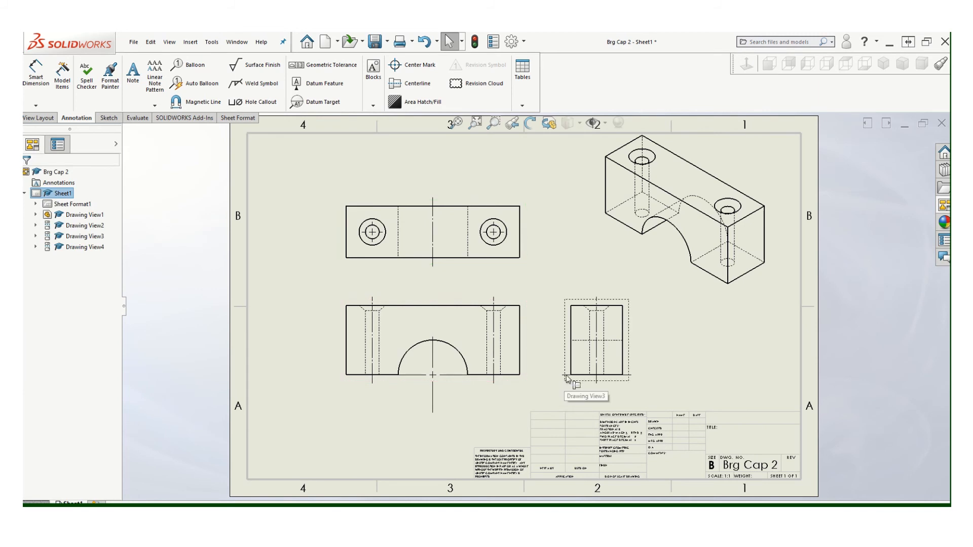
# Step: Hide the horizontal centerline along the bottom edge of the side view
pyautogui.scroll(-3, 582, 390)
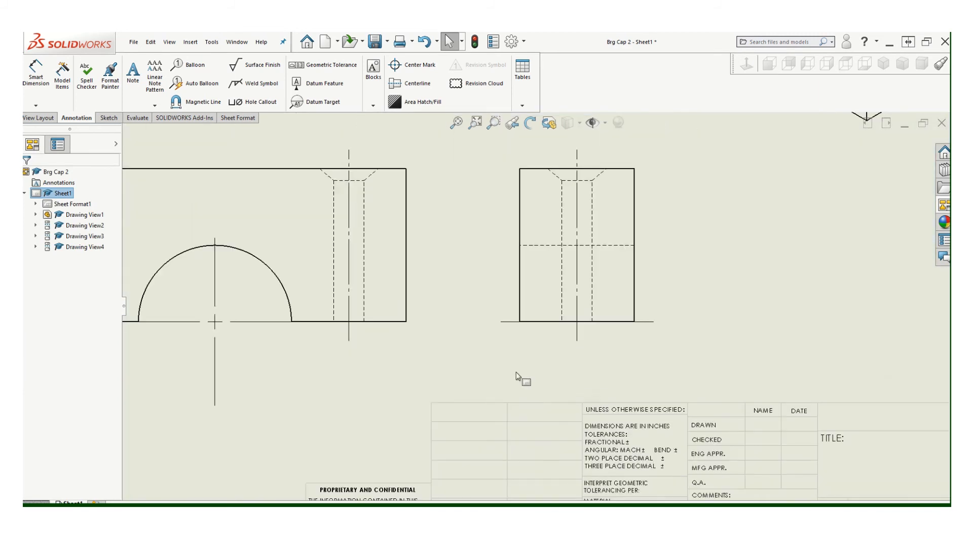
pyautogui.rightClick(508, 322)
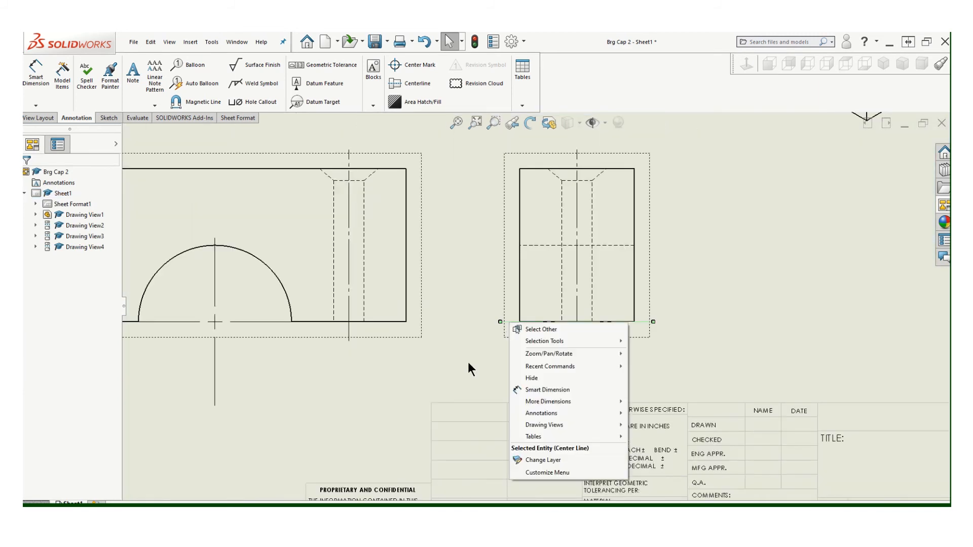
pyautogui.click(534, 377)
pyautogui.press('f')
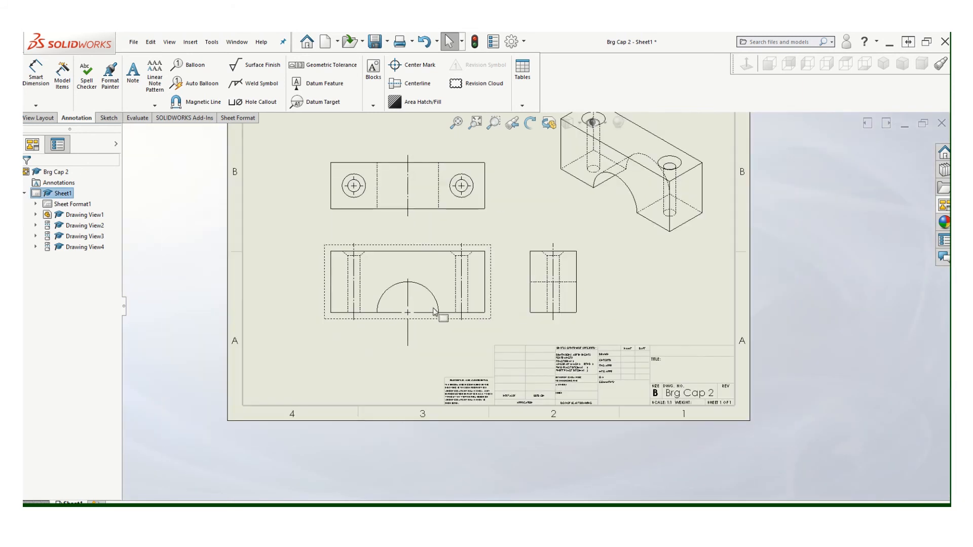
# Step: Dimension the countersink diameter of the left hole in the top view, placing the text above the view
pyautogui.scroll(-3, 412, 256)
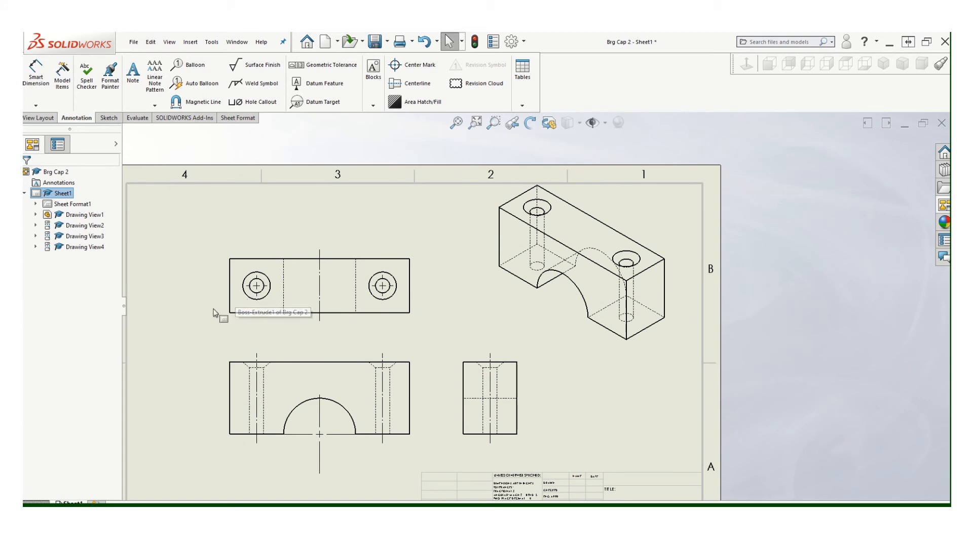
pyautogui.click(36, 76)
pyautogui.click(256, 279)
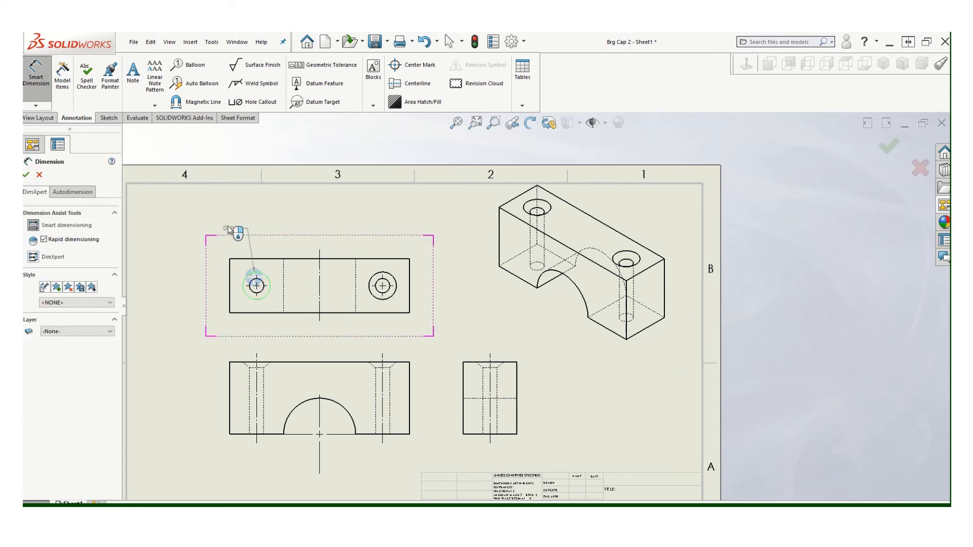
pyautogui.click(312, 222)
pyautogui.press('Escape')
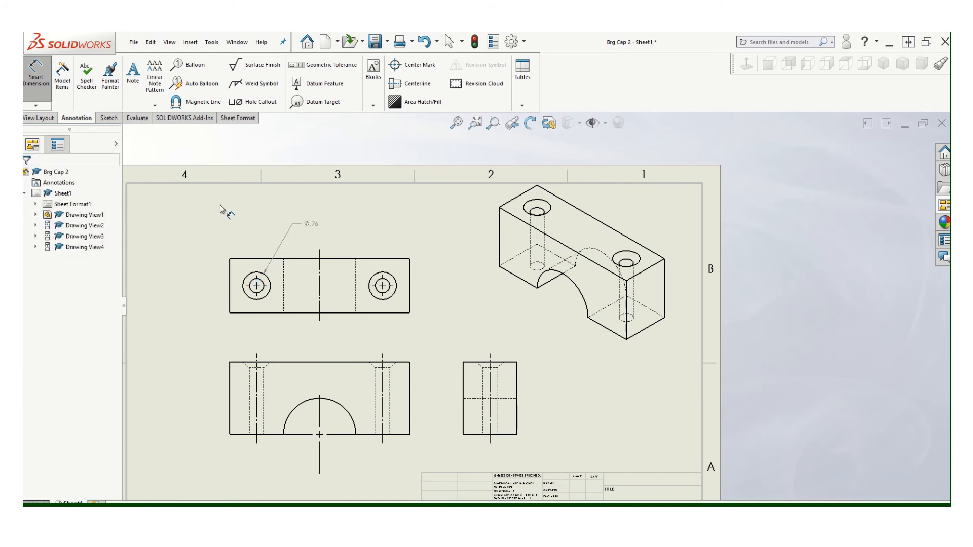
pyautogui.scroll(-2, 304, 213)
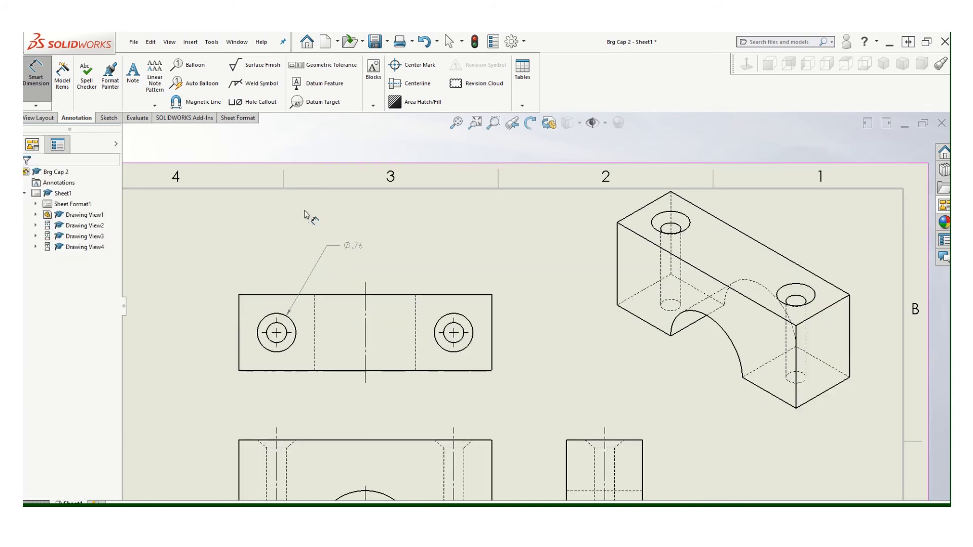
# Step: Add the prefix 2X to the text of the countersink diameter dimension
pyautogui.click(357, 248)
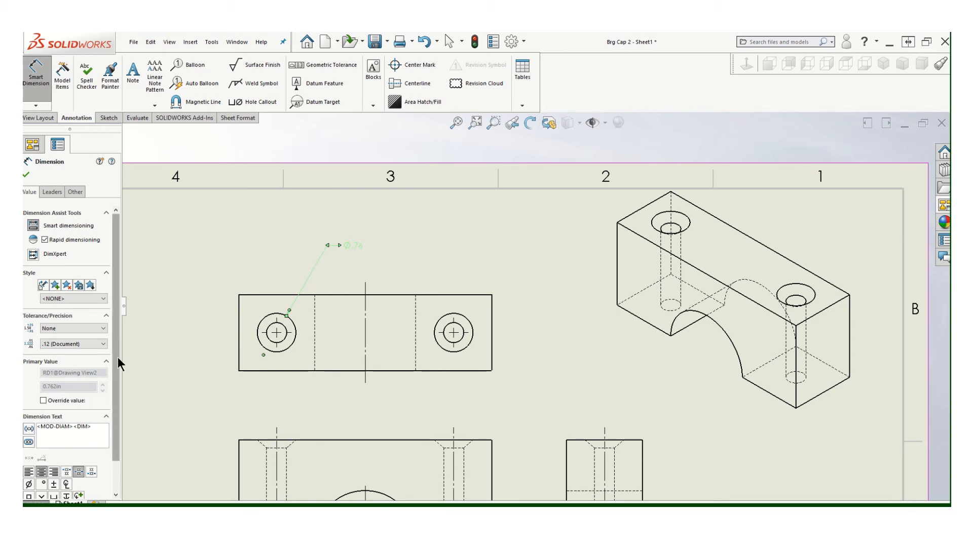
pyautogui.scroll(-2, 118, 358)
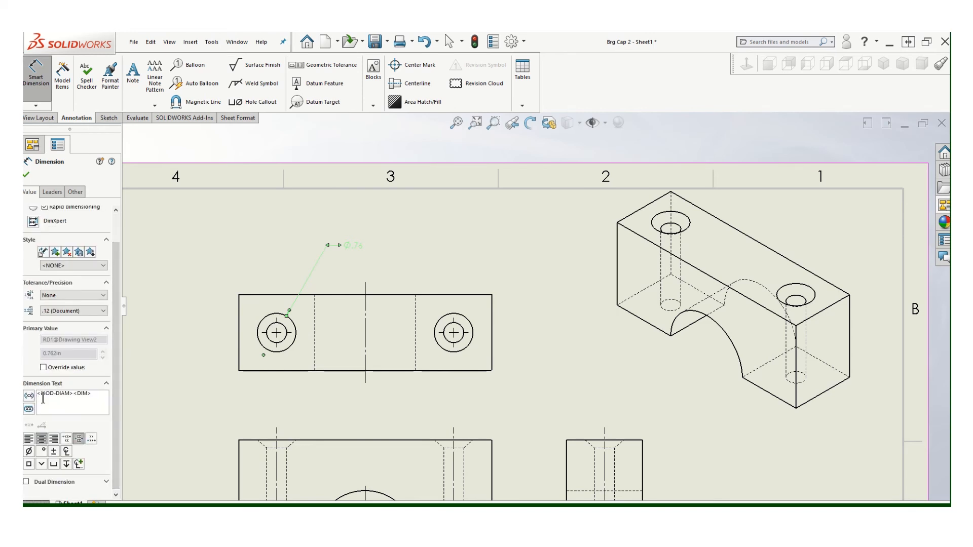
pyautogui.click(43, 399)
pyautogui.write('2X')
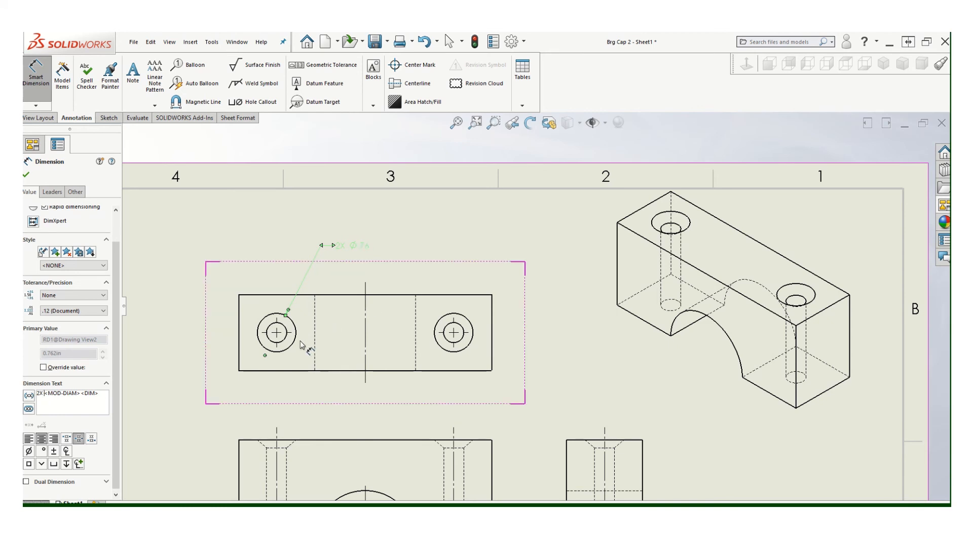
# Step: Replace the dimension value in the callout text with .40 after the diameter symbol
pyautogui.click(101, 396)
pyautogui.press('BackSpace')
pyautogui.press('BackSpace')
pyautogui.press('BackSpace')
pyautogui.press('BackSpace')
pyautogui.press('BackSpace')
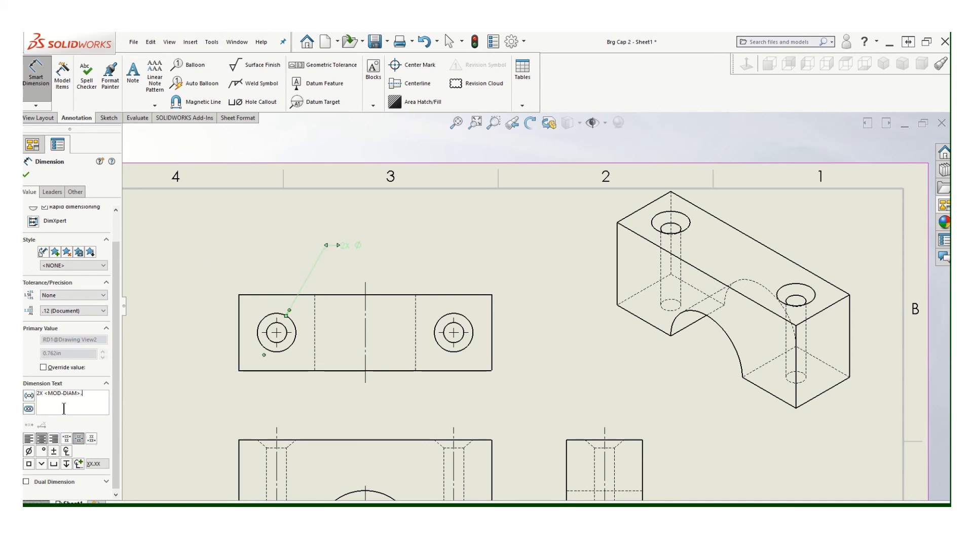
pyautogui.write('.4')
# Step: Add a second callout line with the countersink symbol, diameter symbol and .76 x 82°
pyautogui.press('Return')
pyautogui.click(39, 463)
pyautogui.click(31, 449)
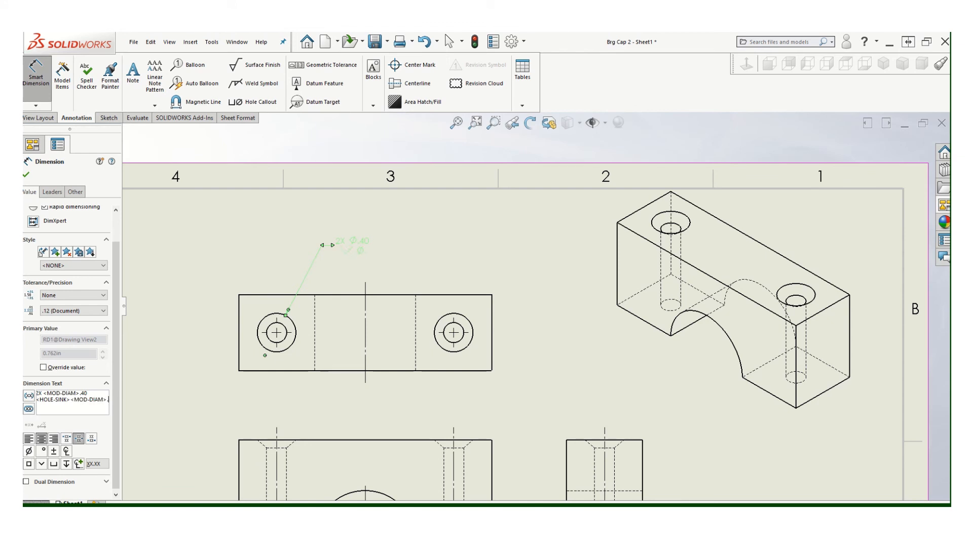
pyautogui.write('.76 x')
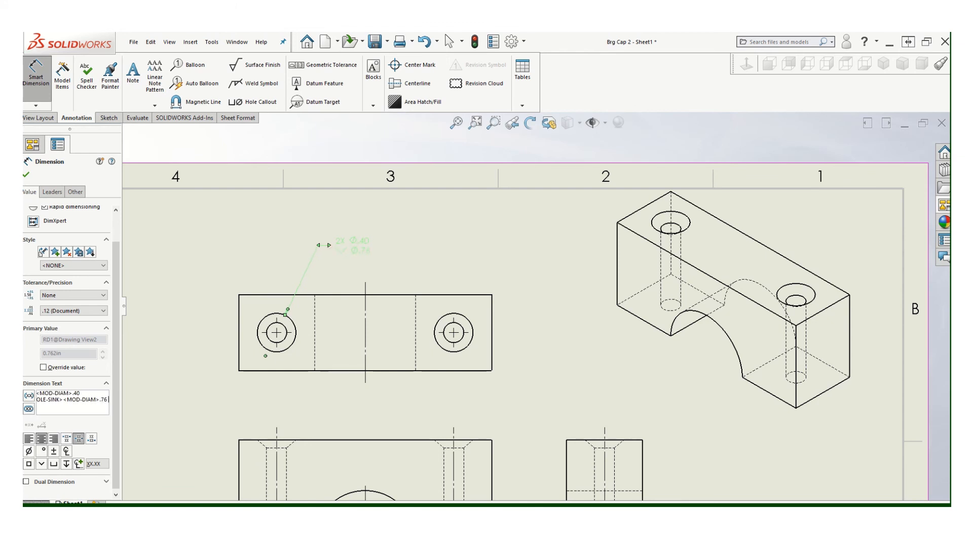
pyautogui.write(' 82')
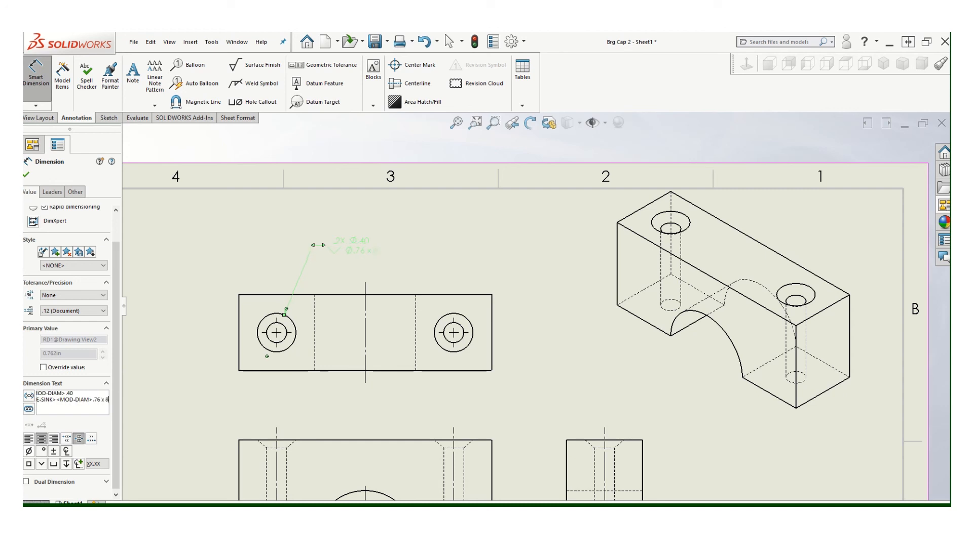
pyautogui.click(42, 451)
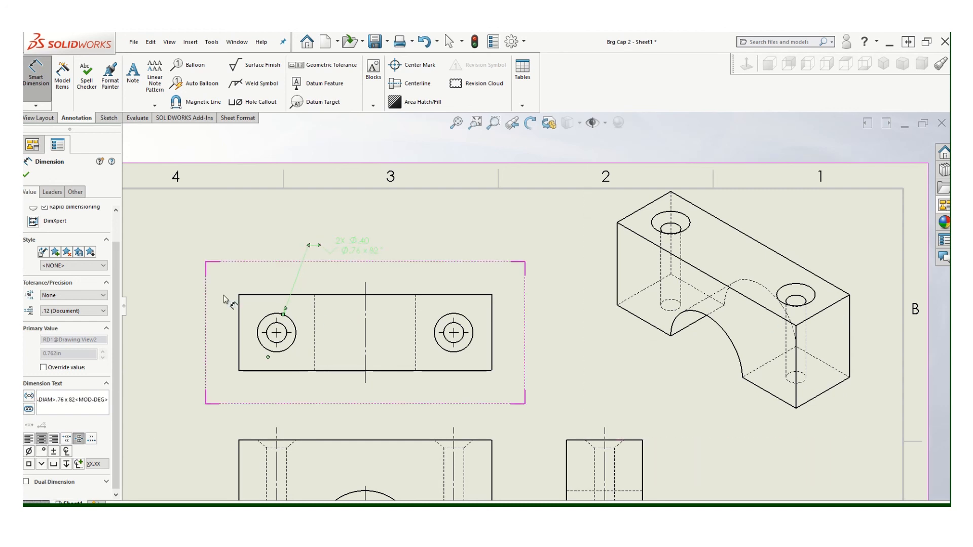
pyautogui.click(26, 174)
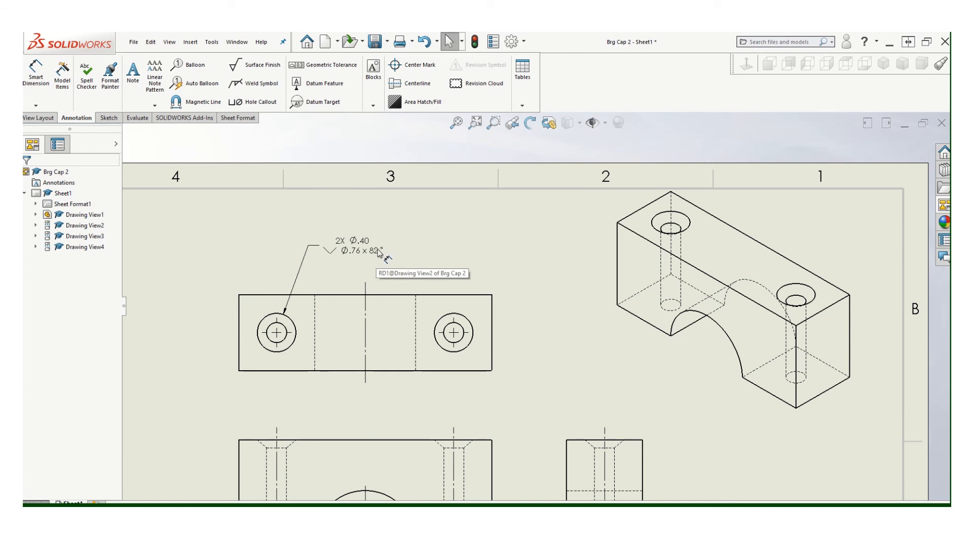
# Step: Set the isometric view's display style to Hidden Lines Removed
pyautogui.scroll(-2, 557, 344)
pyautogui.scroll(2, 558, 346)
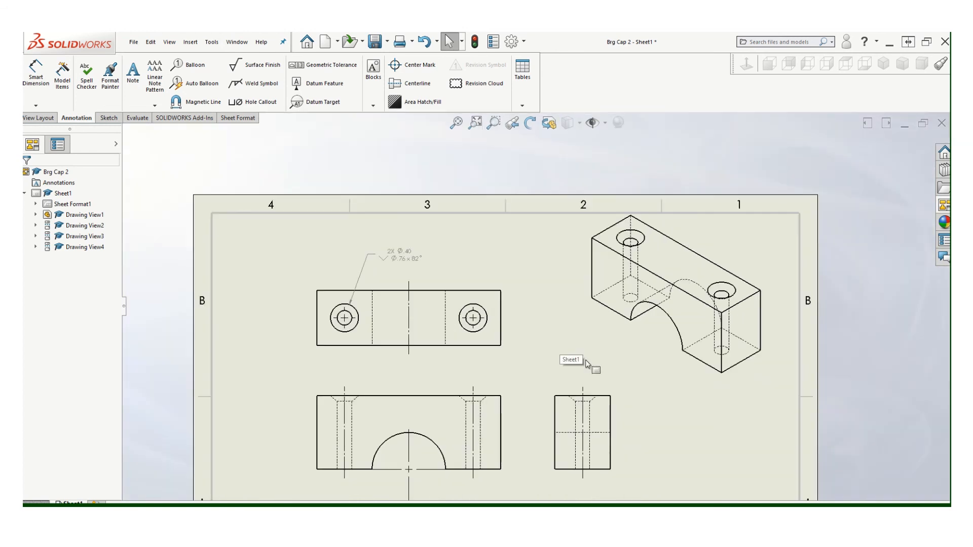
pyautogui.click(623, 379)
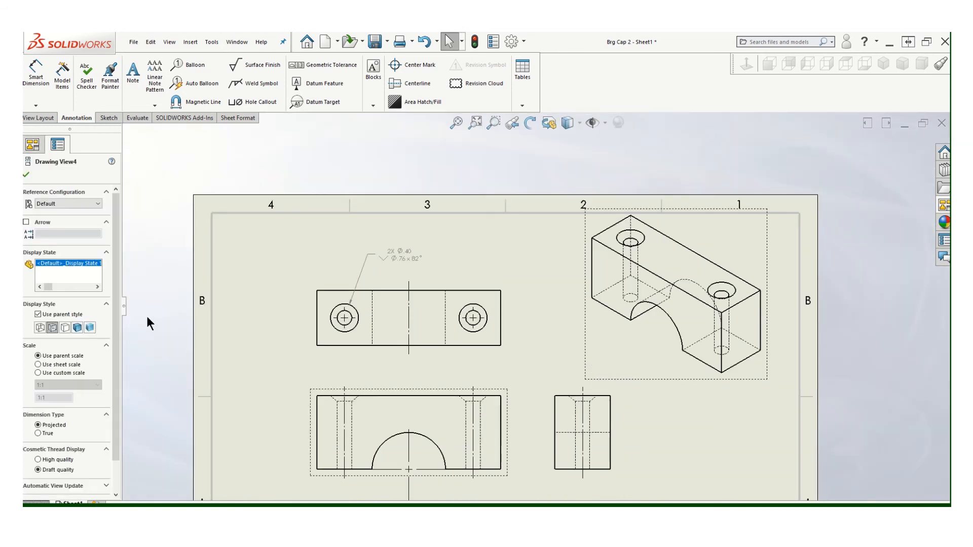
pyautogui.click(64, 328)
pyautogui.click(26, 174)
pyautogui.scroll(-1, 512, 371)
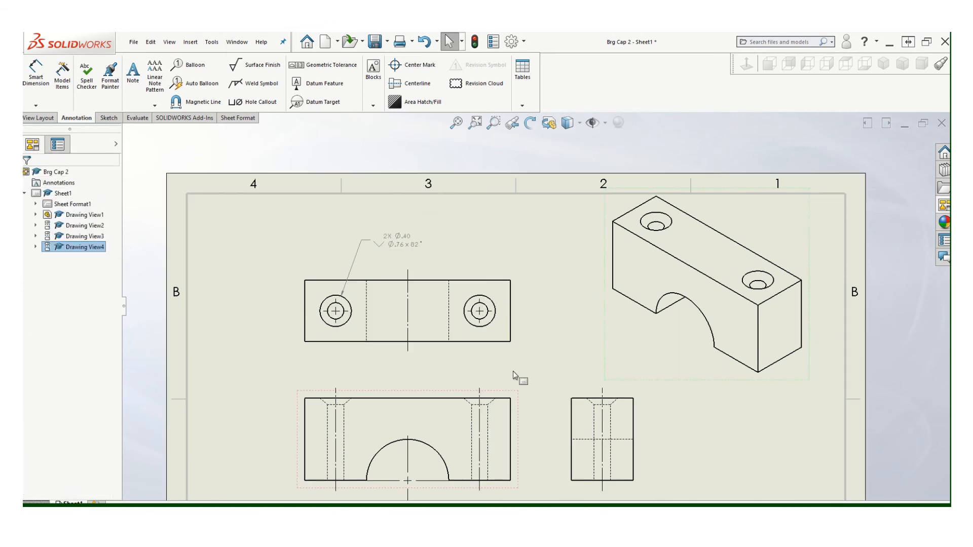
pyautogui.scroll(3, 513, 371)
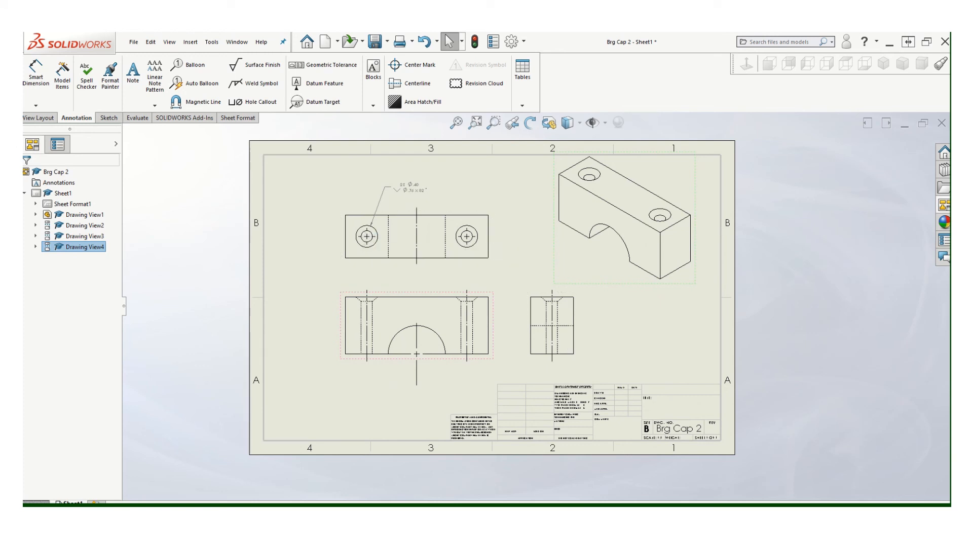
# Step: Switch to the Brg Cap 2 part model and examine its countersunk holes from above
pyautogui.click(388, 485)
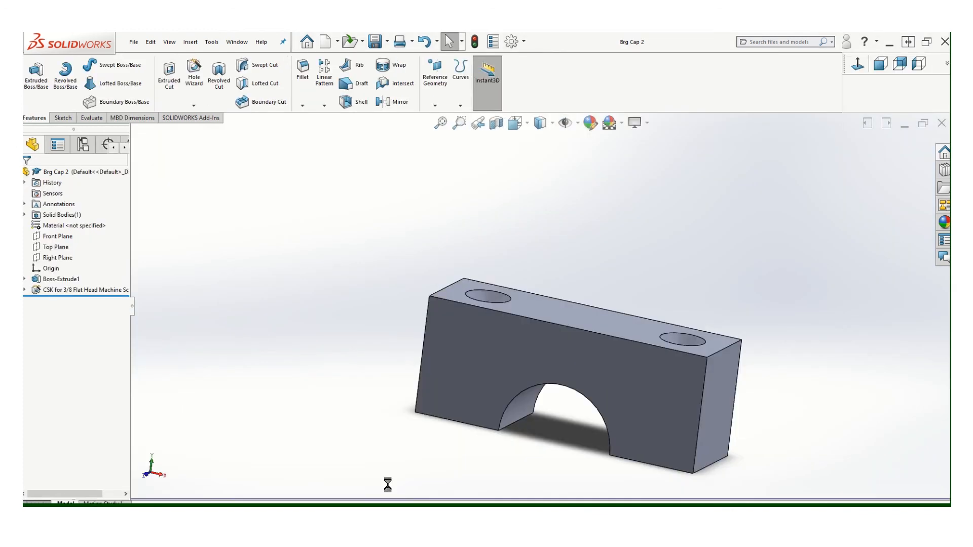
pyautogui.moveTo(556, 333); pyautogui.dragTo(518, 365, button='middle')
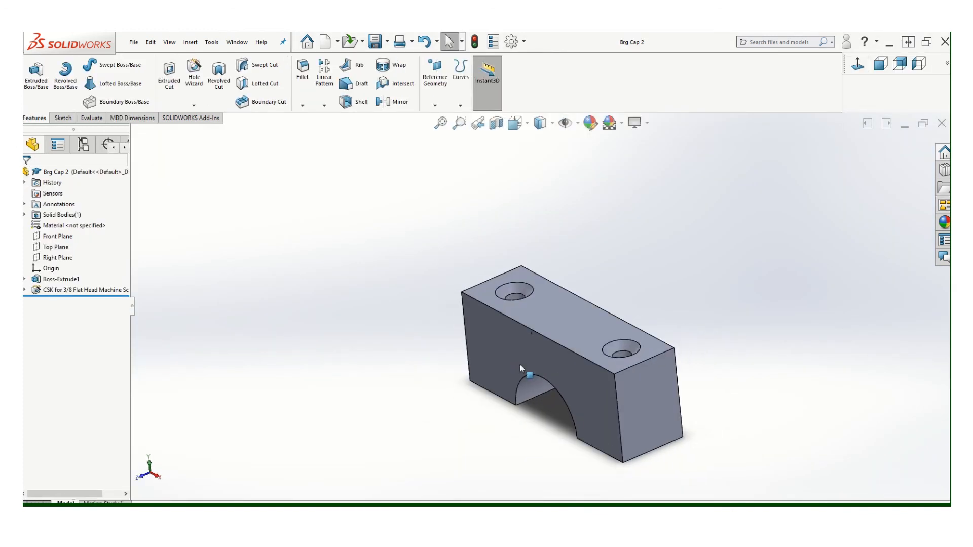